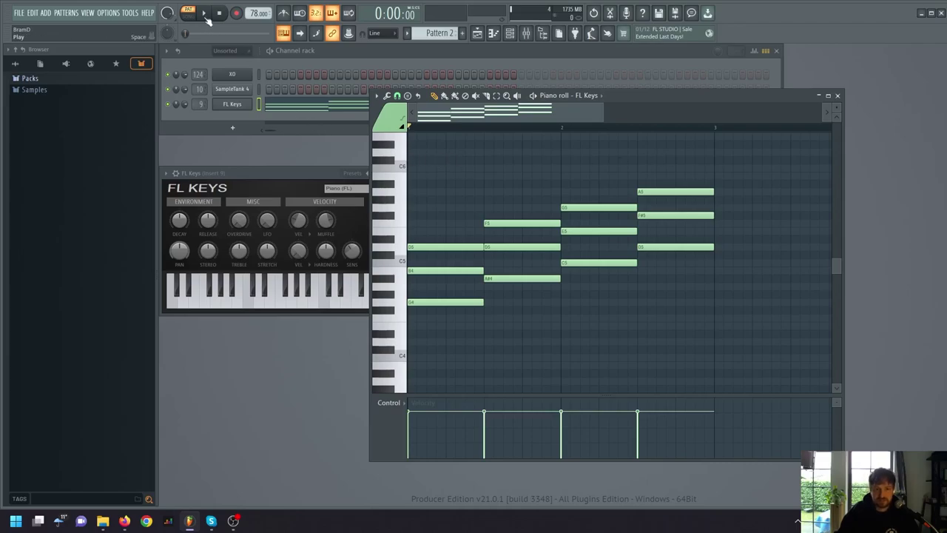
Step: Drop the upper notes of the last three FL Keys chords by one octave and play back the progression
{"action": "left_click", "coordinate": [206, 15]}
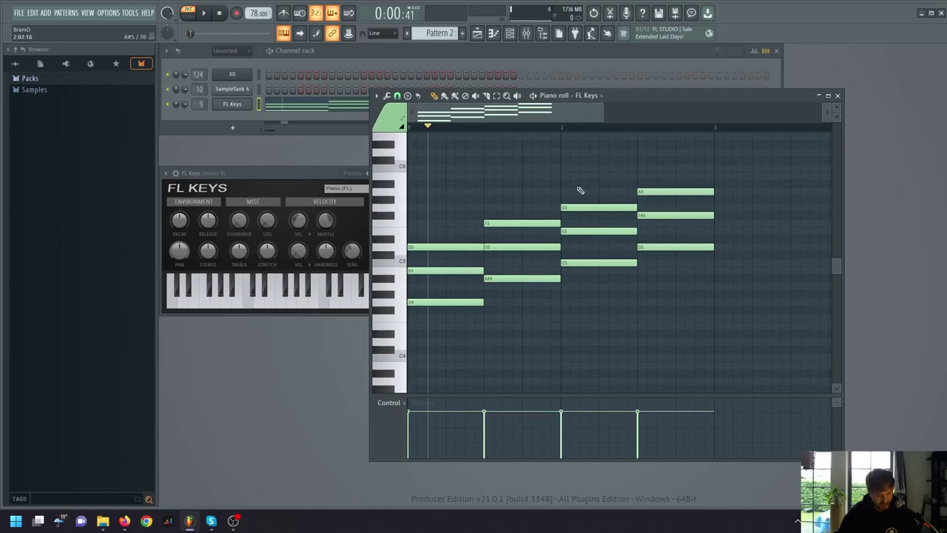
{"action": "key", "text": "ctrl+z"}
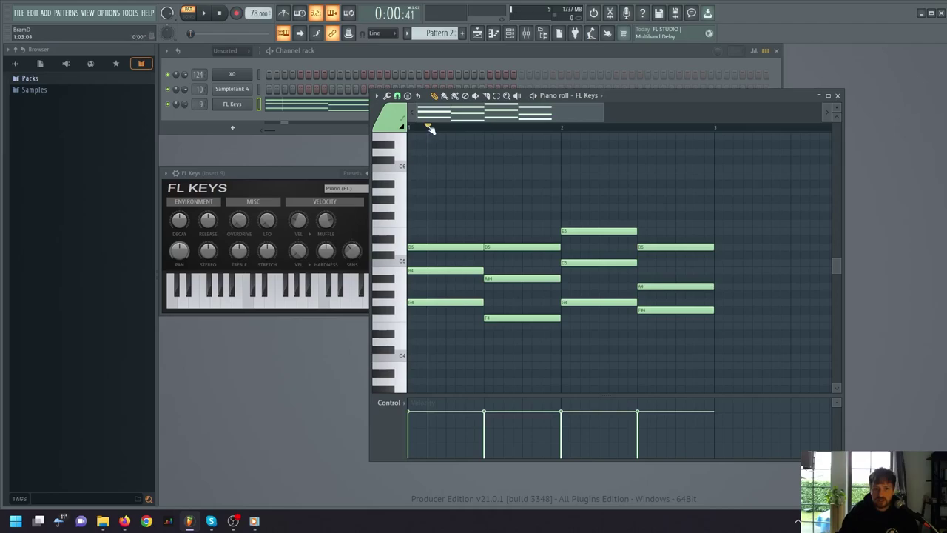
{"action": "left_click", "coordinate": [207, 13]}
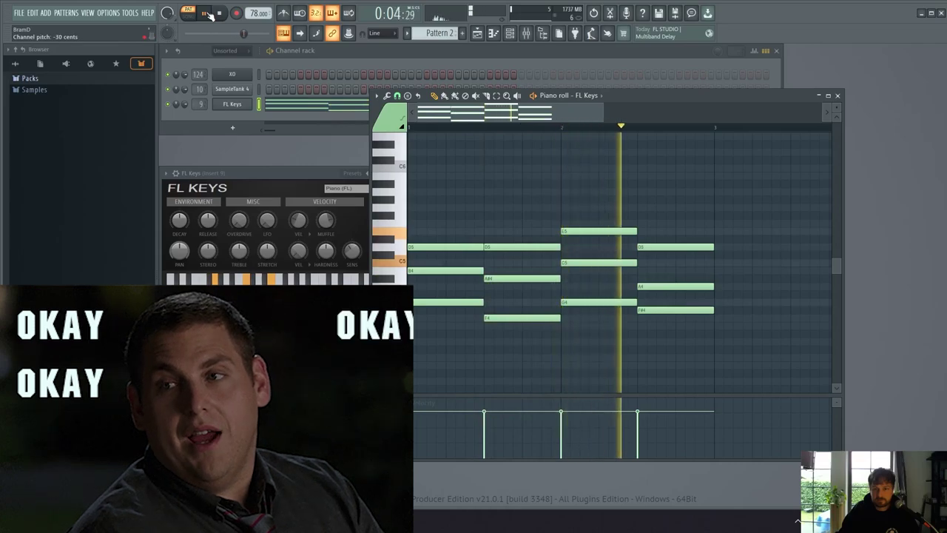
{"action": "key", "text": "space"}
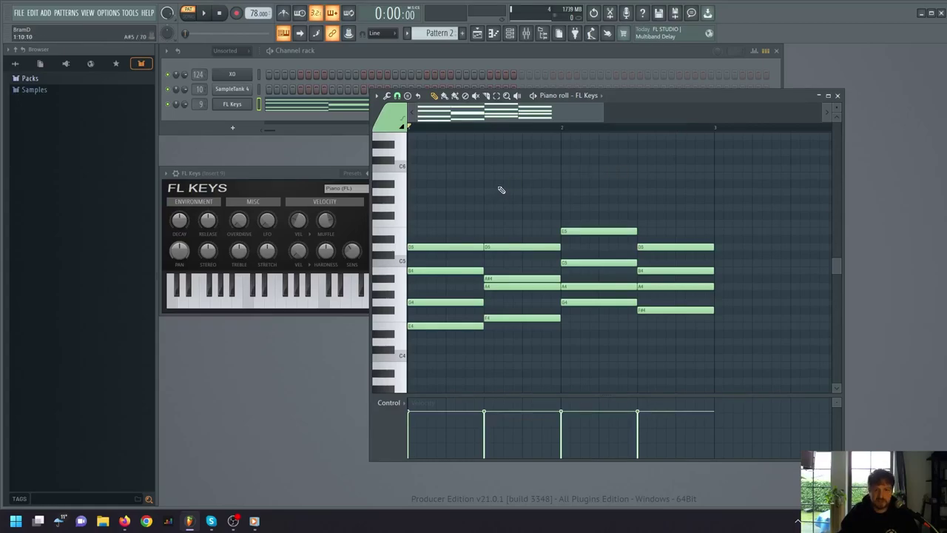
Step: Play back the FL Keys progression with the extended four-note chords and reposition the piano roll window
{"action": "key", "text": "space"}
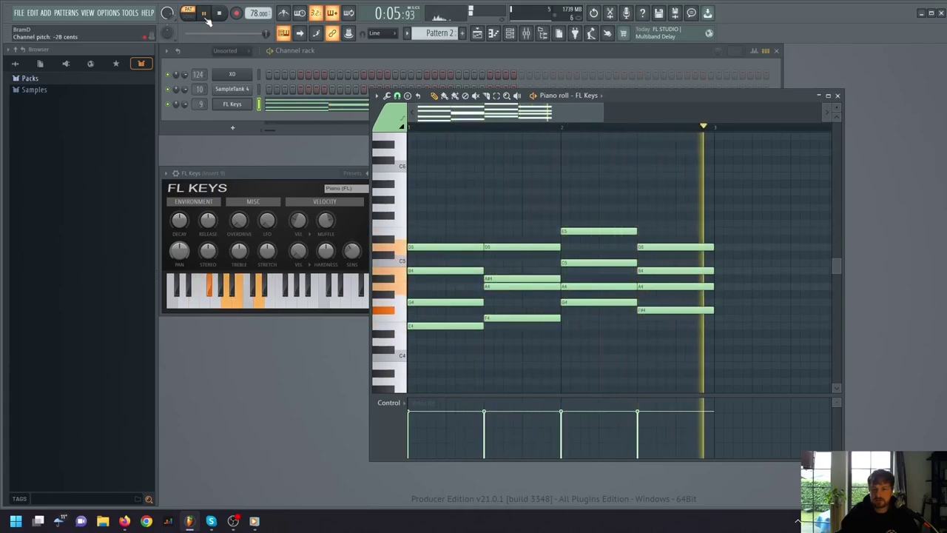
{"action": "left_click", "coordinate": [206, 17]}
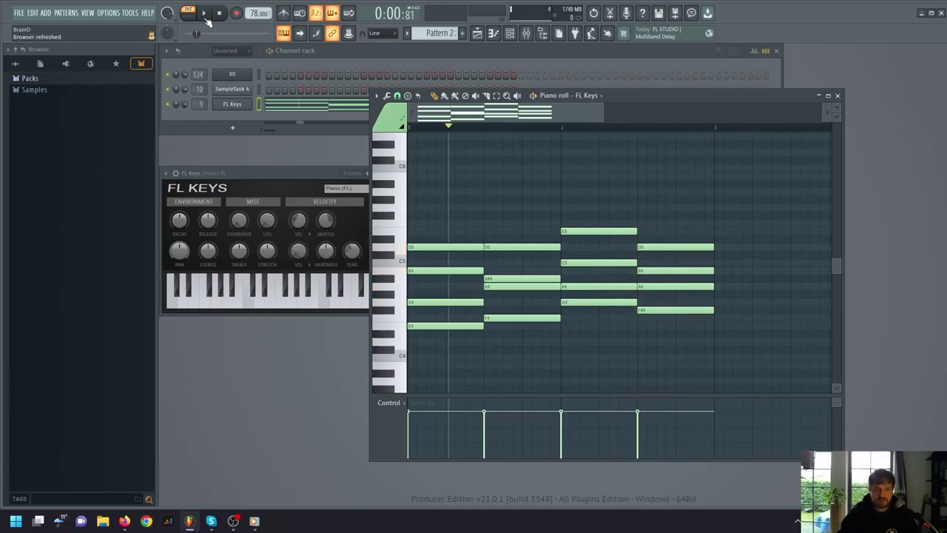
{"action": "left_click", "coordinate": [259, 174]}
{"action": "left_click_drag", "start_coordinate": [636, 98], "coordinate": [679, 118]}
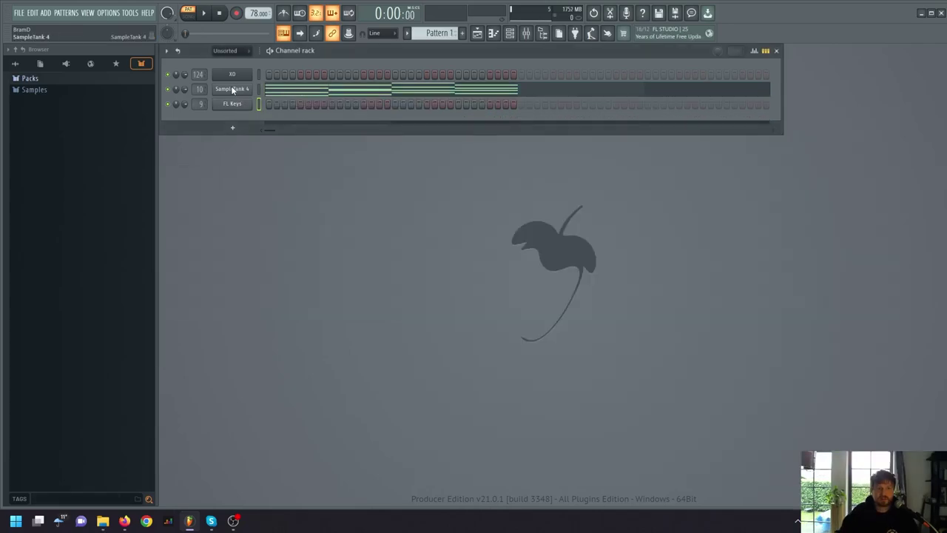
Step: Audition the Pattern 1 chords with SampleTank 4's AcoClone Piano sound and play the EPiano #2 variation
{"action": "left_click", "coordinate": [231, 89]}
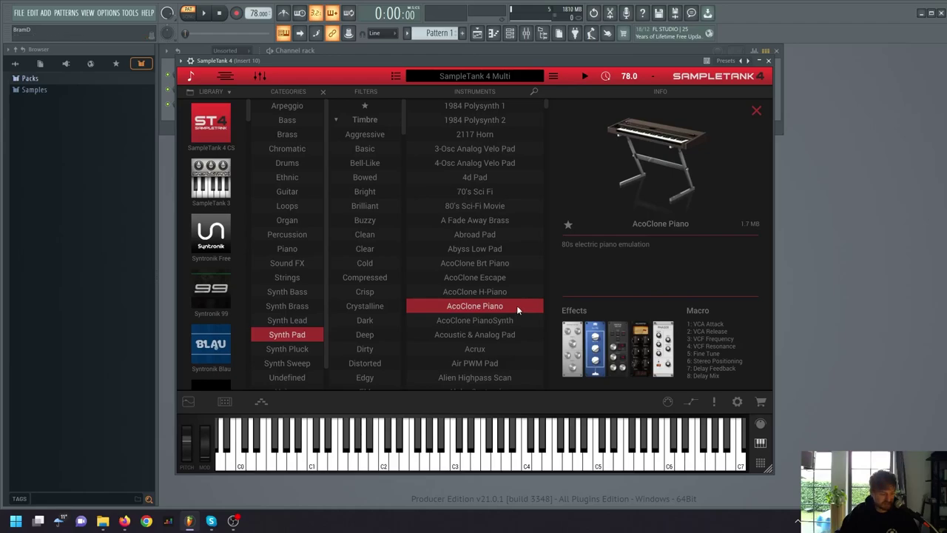
{"action": "key", "text": "space"}
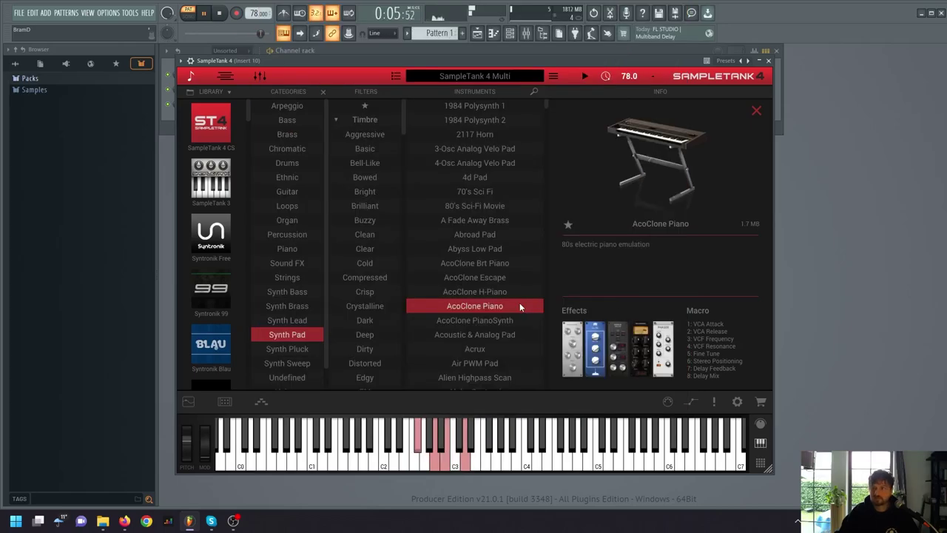
{"action": "key", "text": "space"}
{"action": "left_click_drag", "start_coordinate": [416, 67], "coordinate": [550, 75]}
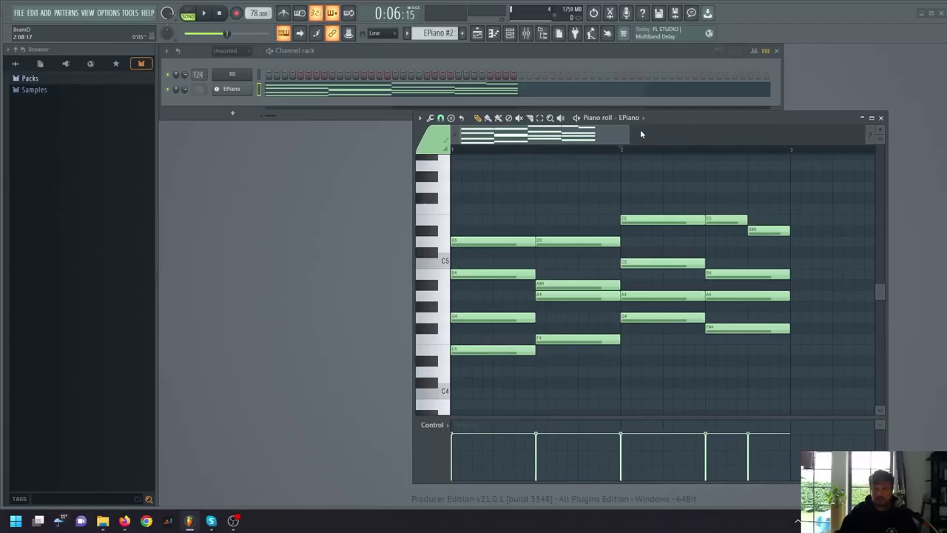
{"action": "left_click_drag", "start_coordinate": [663, 118], "coordinate": [540, 110]}
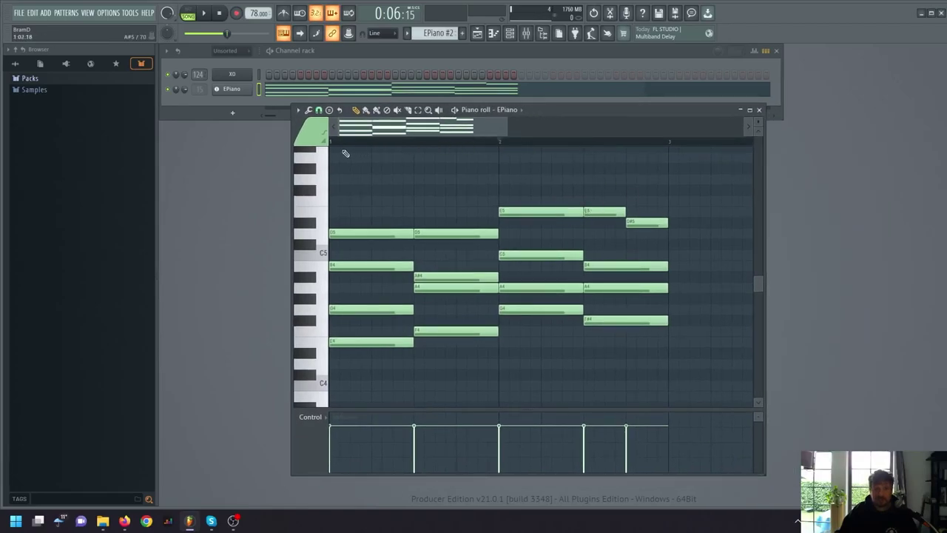
{"action": "key", "text": "space"}
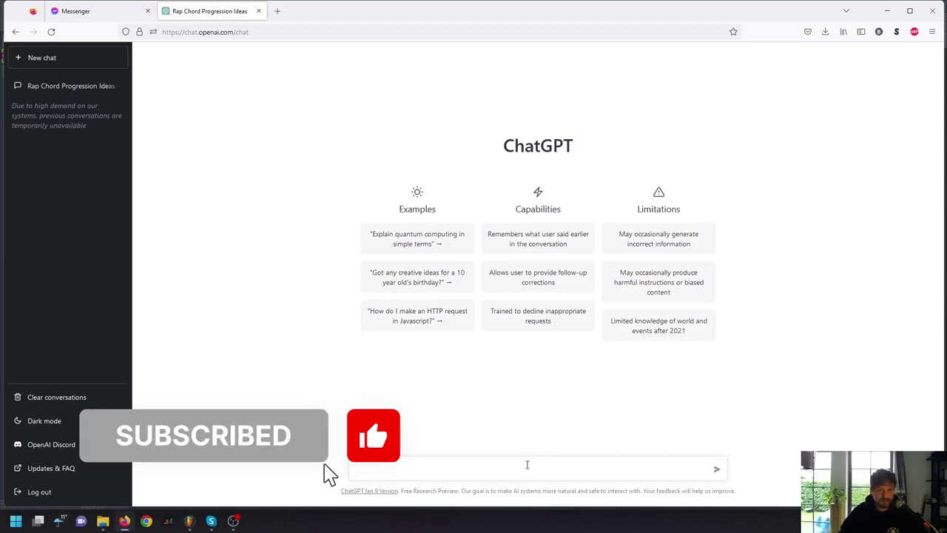
Step: Ask ChatGPT "What would go great with an electric piano for a laid-back rap song?"
{"action": "type", "text": "What would go great with an el"}
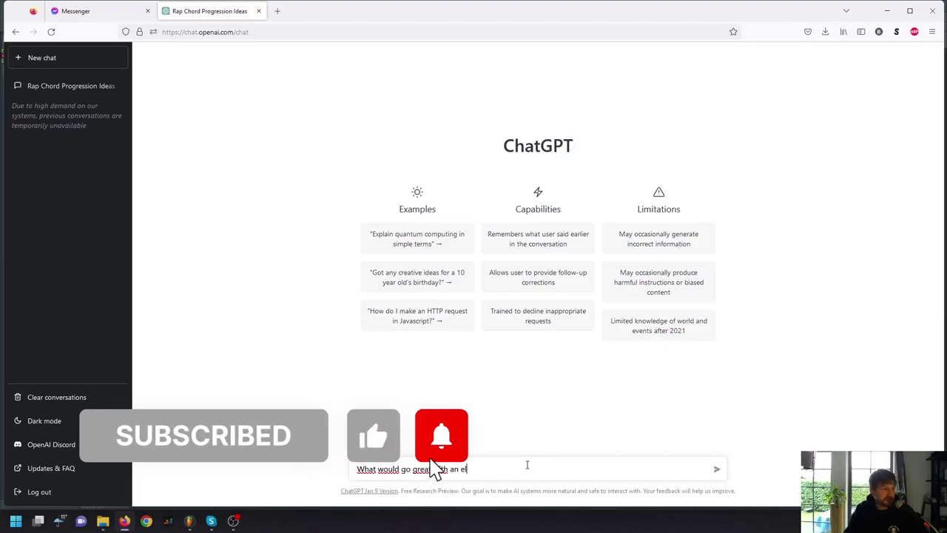
{"action": "type", "text": "ectric piano for a laid-back rap song?"}
{"action": "key", "text": "Return"}
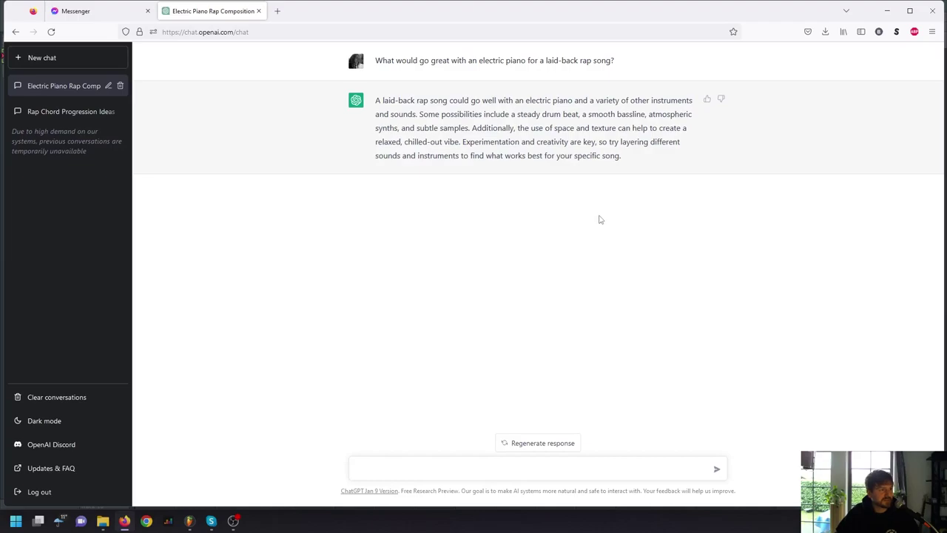
Step: Send the follow-up question "Could you recommend me some specific instruments?"
{"action": "type", "text": "Could you recommend me some specific instruments"}
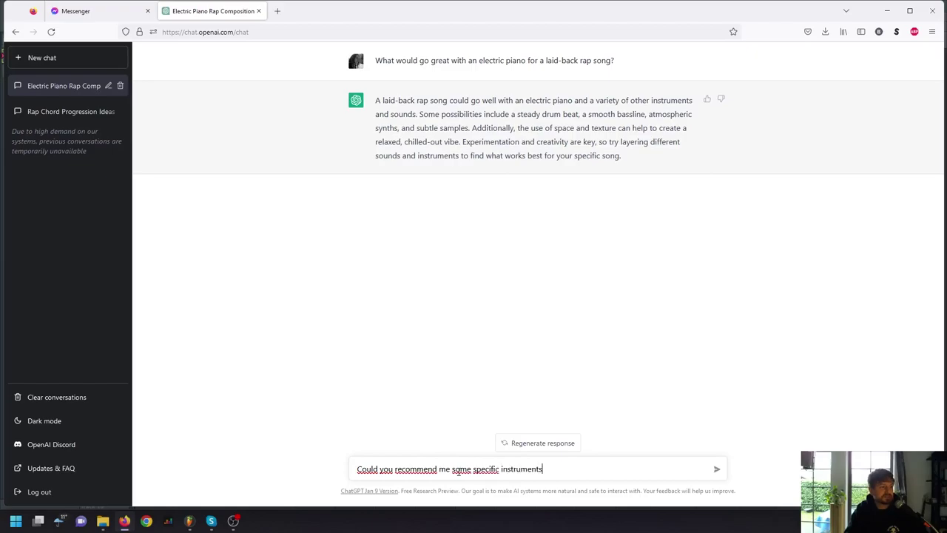
{"action": "type", "text": "?"}
{"action": "key", "text": "Return"}
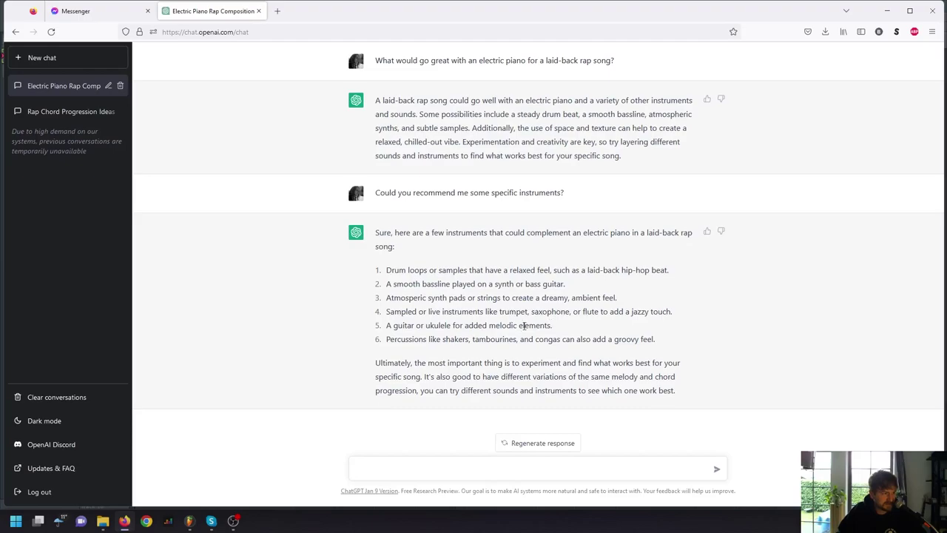
Step: Highlight the trumpet and saxophone, jazzy touch, and guitar or ukulele suggestions in the answer, then clear the selection
{"action": "left_click_drag", "start_coordinate": [501, 311], "coordinate": [582, 306]}
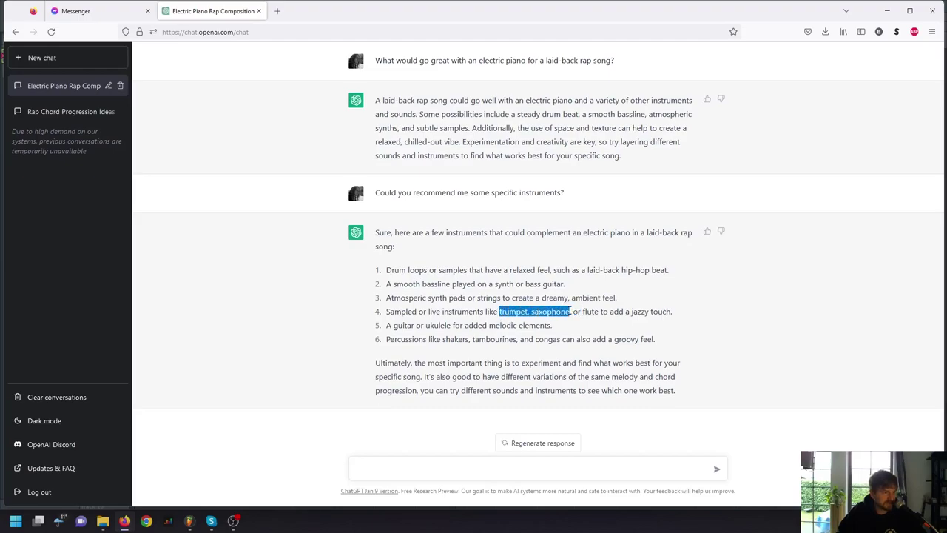
{"action": "left_click_drag", "start_coordinate": [678, 316], "coordinate": [610, 320]}
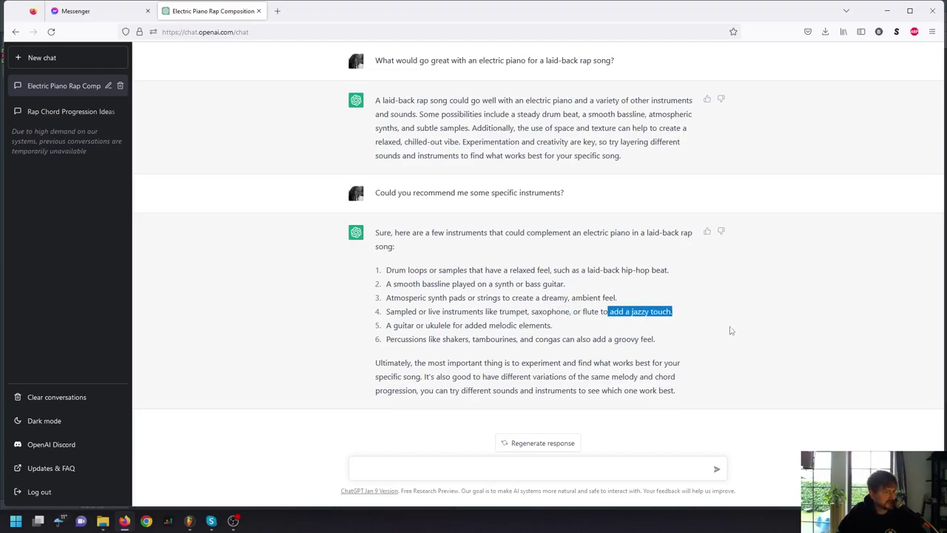
{"action": "left_click_drag", "start_coordinate": [386, 328], "coordinate": [574, 331]}
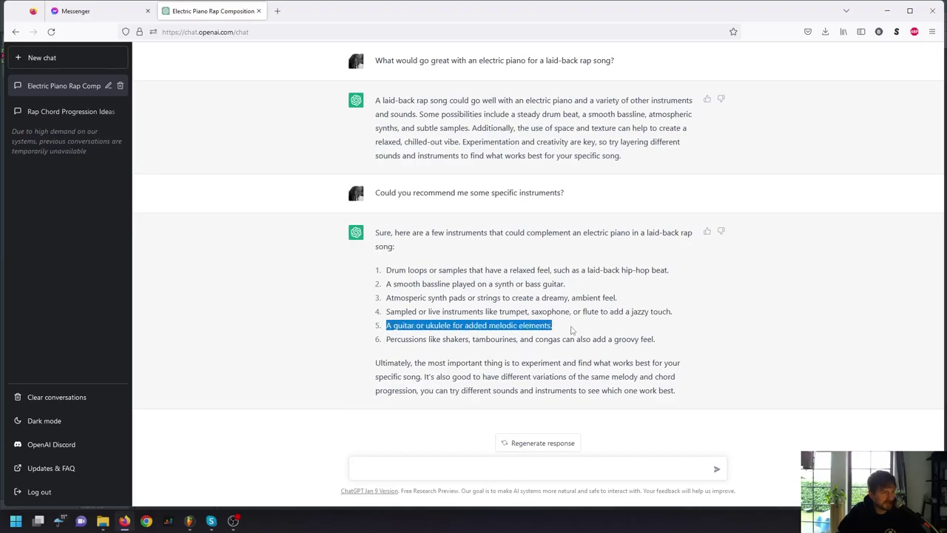
{"action": "left_click", "coordinate": [503, 357]}
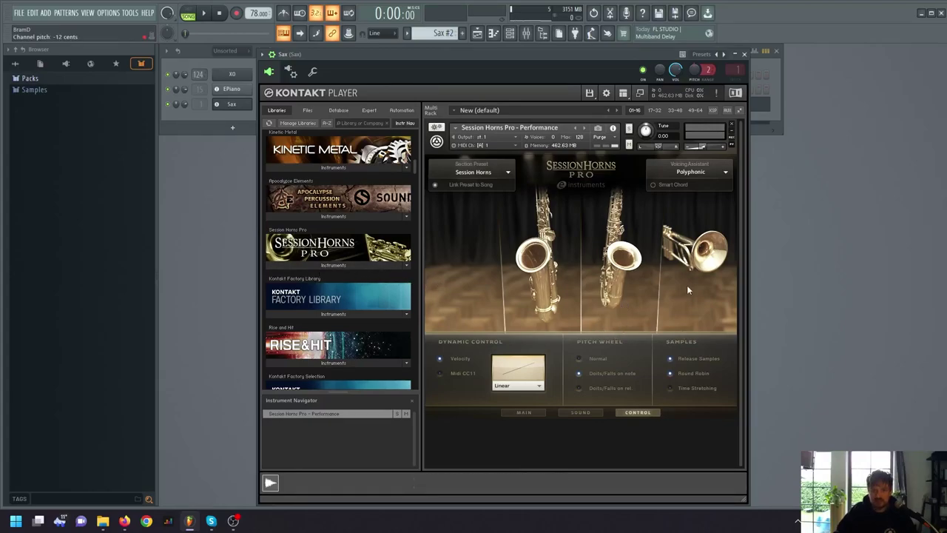
Step: Close the Sax channel's Kontakt Player window and play back the song
{"action": "left_click", "coordinate": [745, 54]}
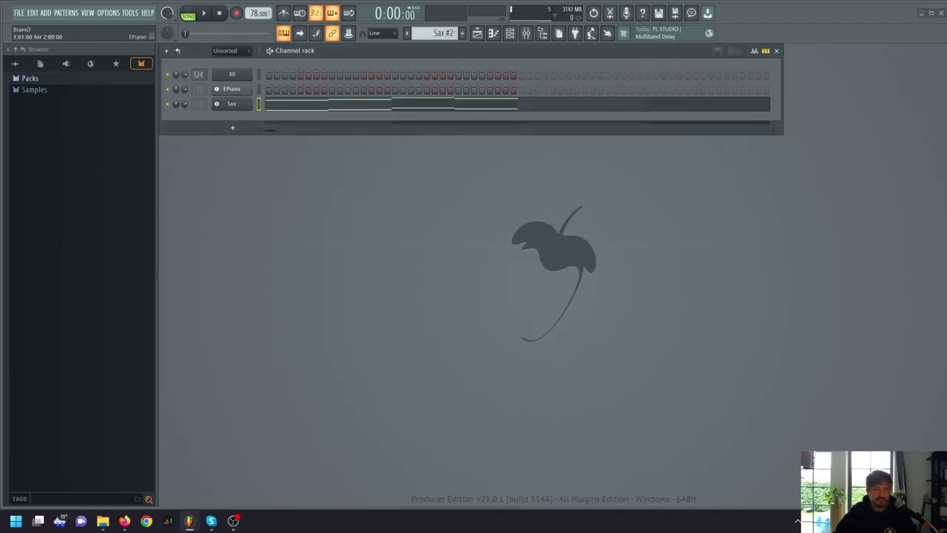
{"action": "key", "text": "space"}
Step: Review the Sax effects Fruity parametric EQ 2, RC-20 Retro Color and RC 24, and close the plugin windows
{"action": "key", "text": "F9"}
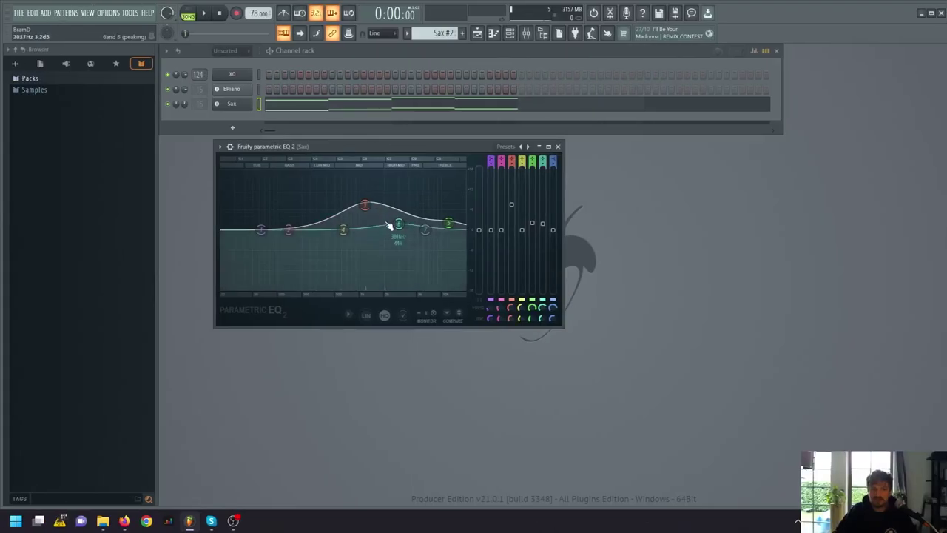
{"action": "left_click_drag", "start_coordinate": [411, 226], "coordinate": [468, 227]}
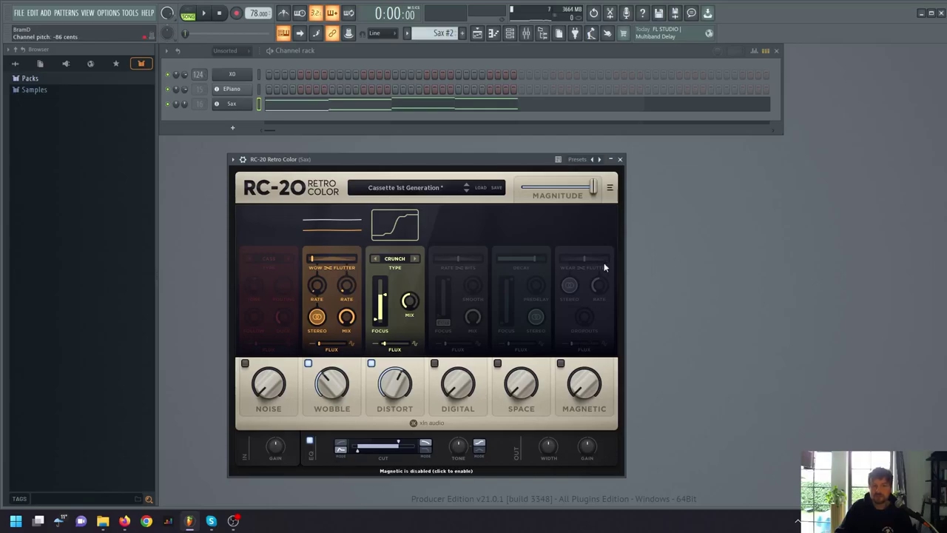
{"action": "key", "text": "F9"}
{"action": "left_click", "coordinate": [880, 73]}
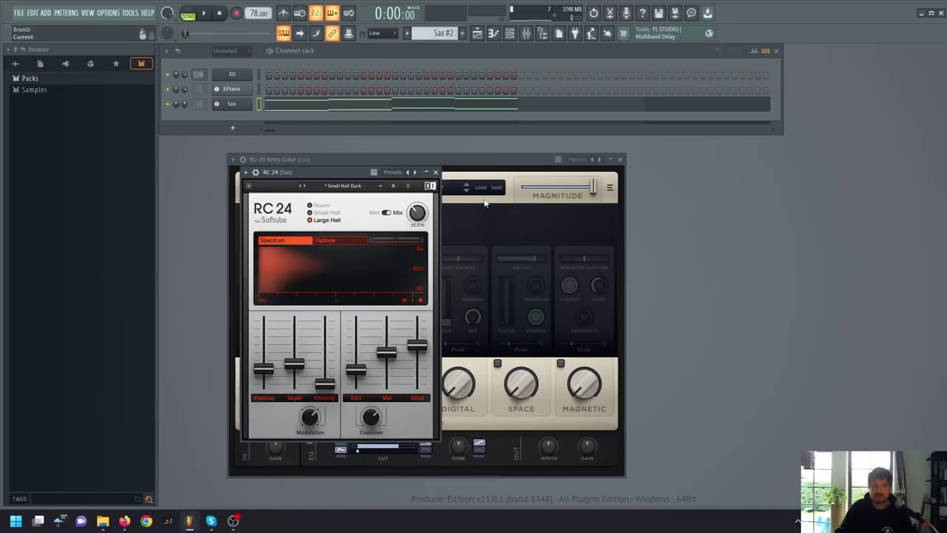
{"action": "left_click", "coordinate": [436, 173]}
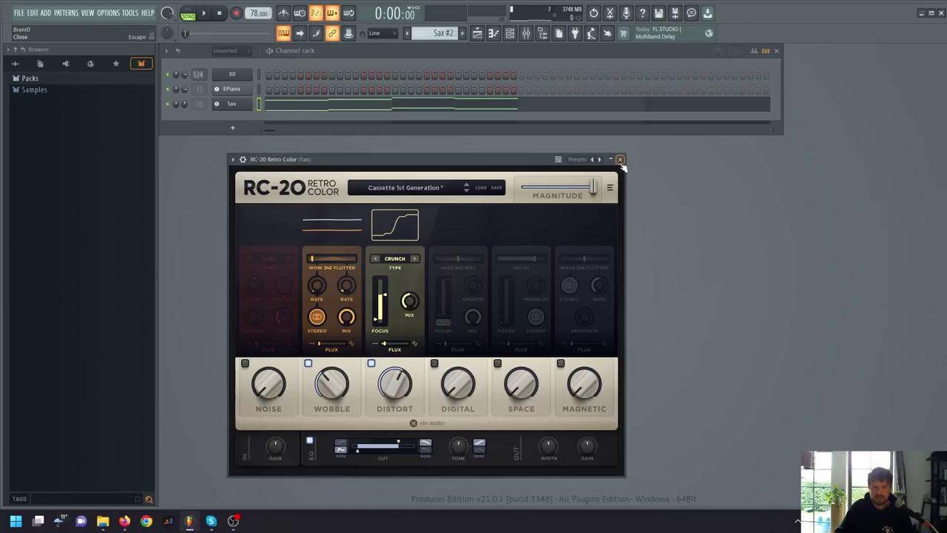
{"action": "left_click", "coordinate": [619, 161]}
Step: Play back the playlist arrangement to hear the EPiano and Sax clips together with EGuitar and TripleCheese
{"action": "key", "text": "space"}
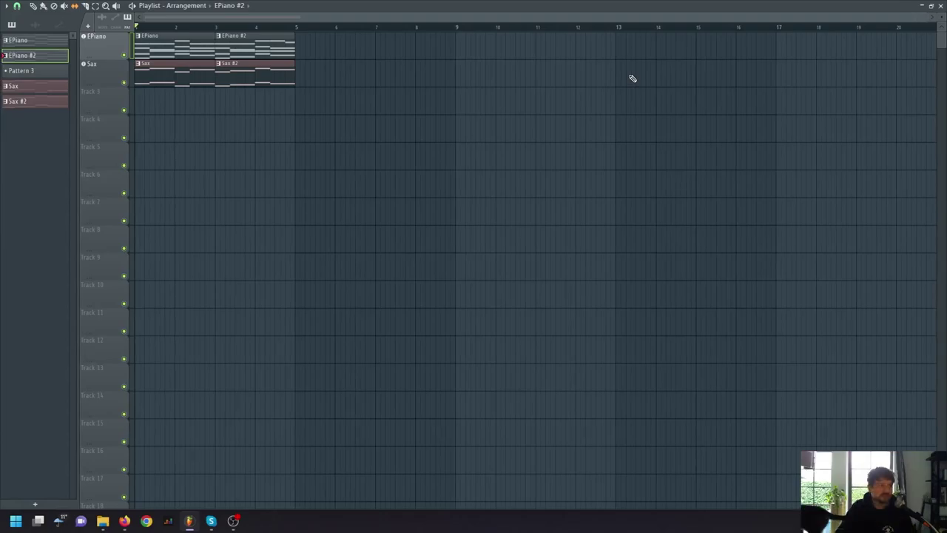
{"action": "key", "text": "space"}
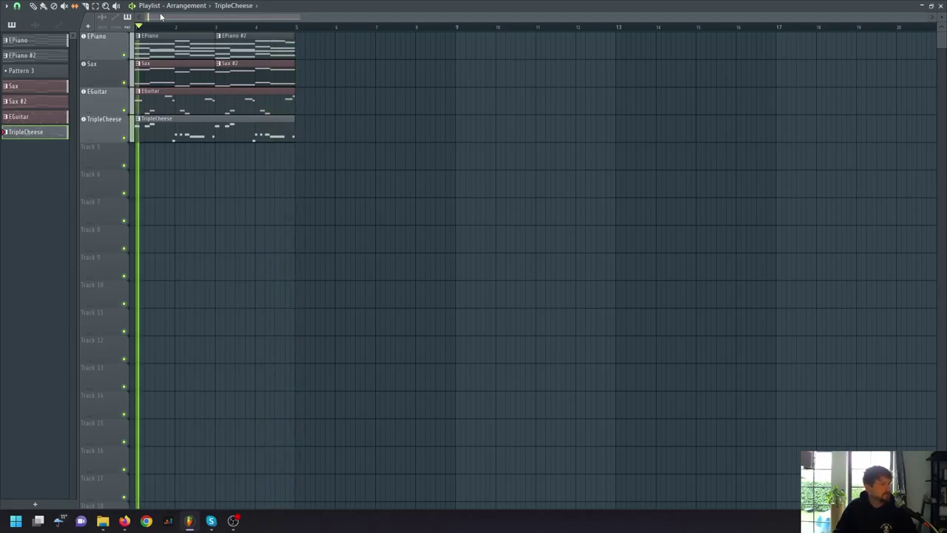
{"action": "key", "text": "space"}
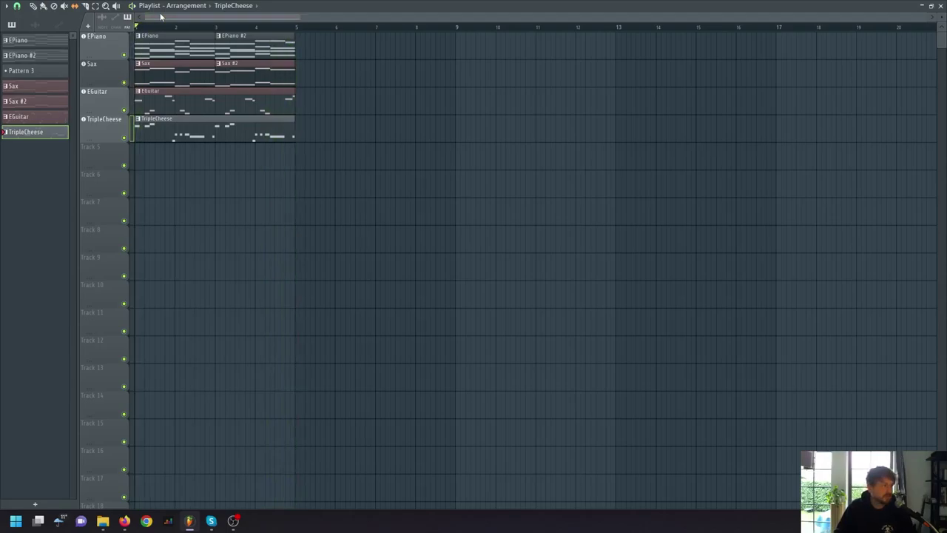
Step: Switch to ChatGPT and highlight the suggestion about shakers, tambourines and congas
{"action": "key", "text": "alt+Tab"}
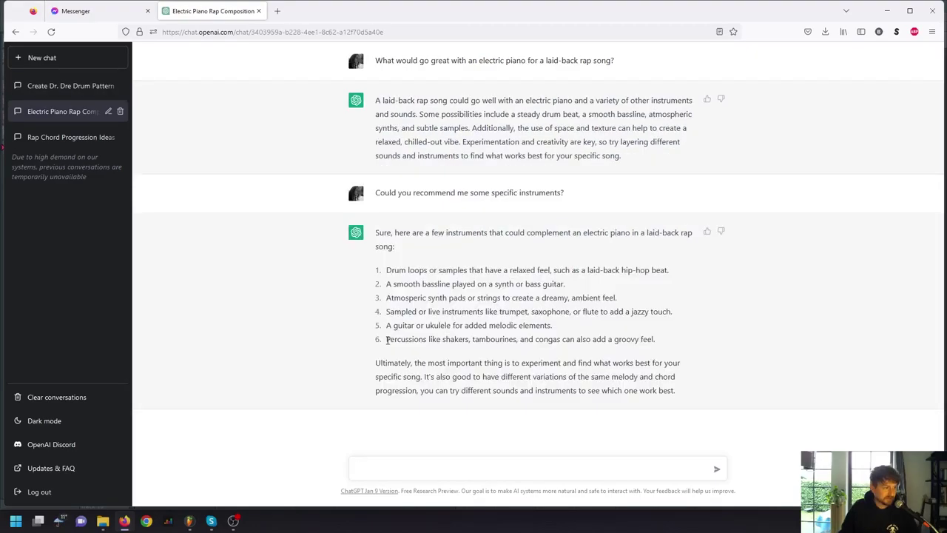
{"action": "left_click_drag", "start_coordinate": [387, 341], "coordinate": [664, 336]}
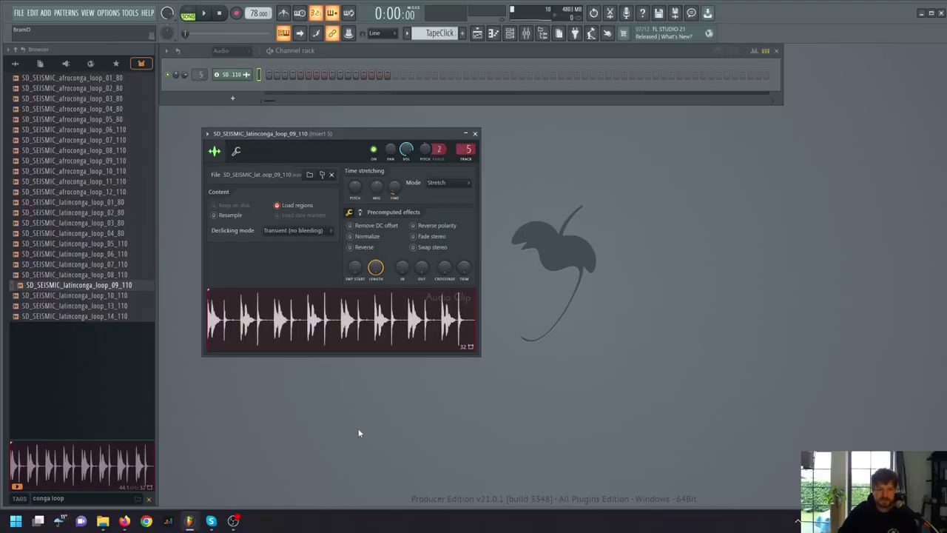
Step: Show the root note settings of the latinconga_loop_09_110 channel and play the arrangement with both conga loops
{"action": "left_click", "coordinate": [236, 151]}
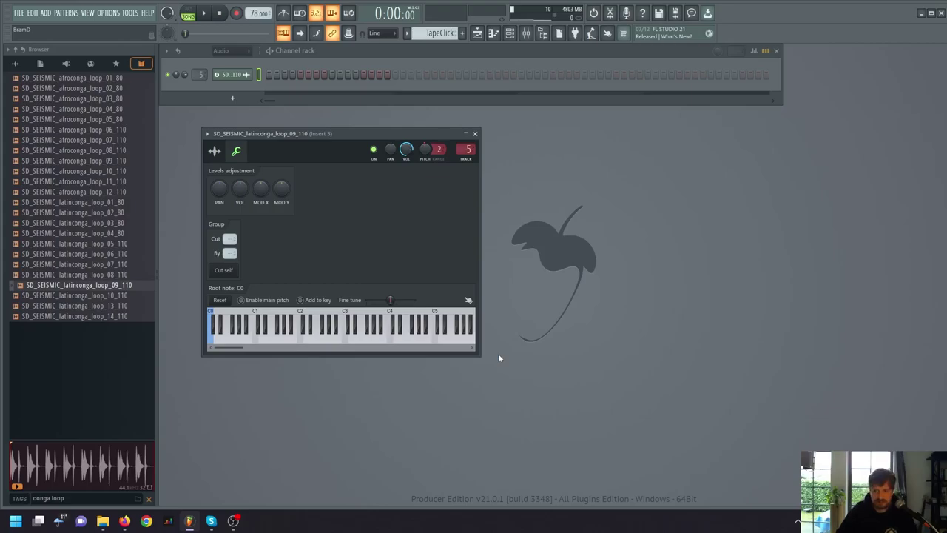
{"action": "key", "text": "space"}
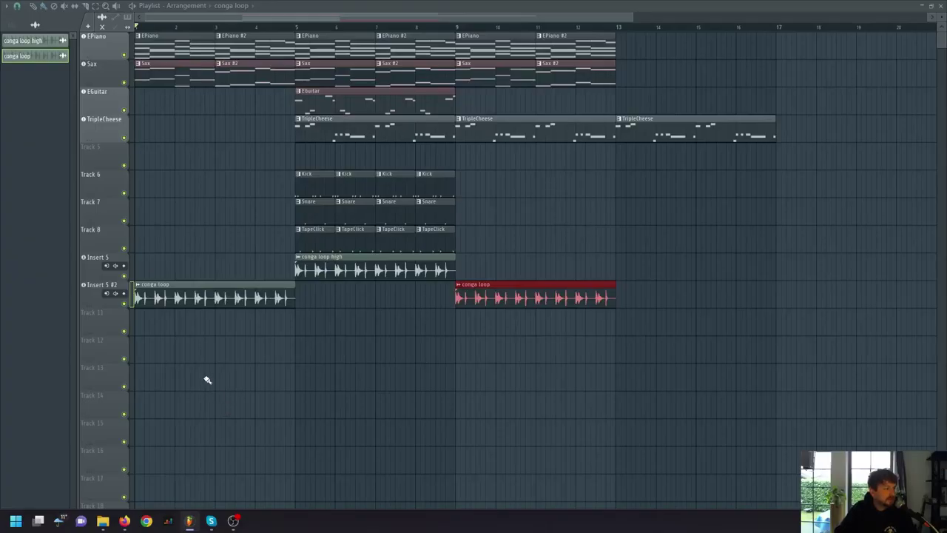
{"action": "key", "text": "space"}
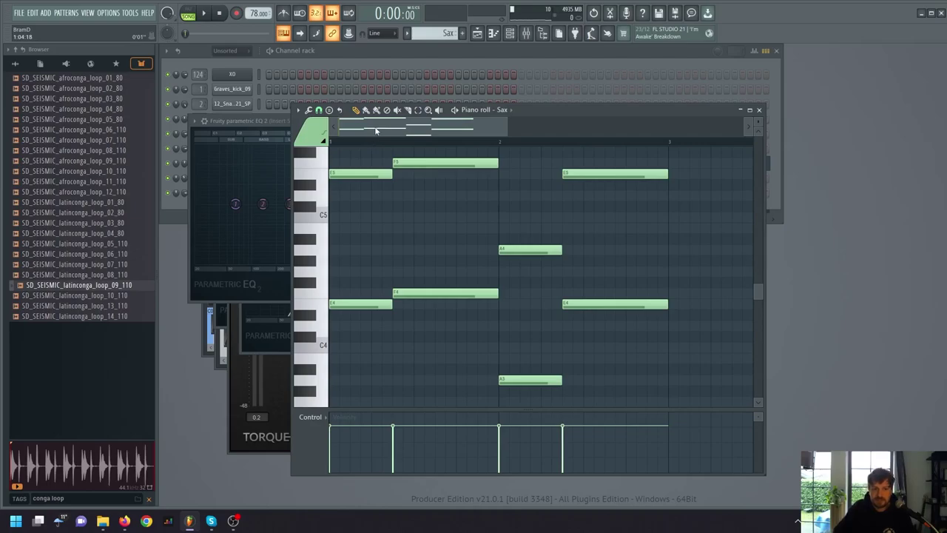
Step: Examine the Sax pattern's notes in the piano roll while playing back the song
{"action": "left_click", "coordinate": [522, 252]}
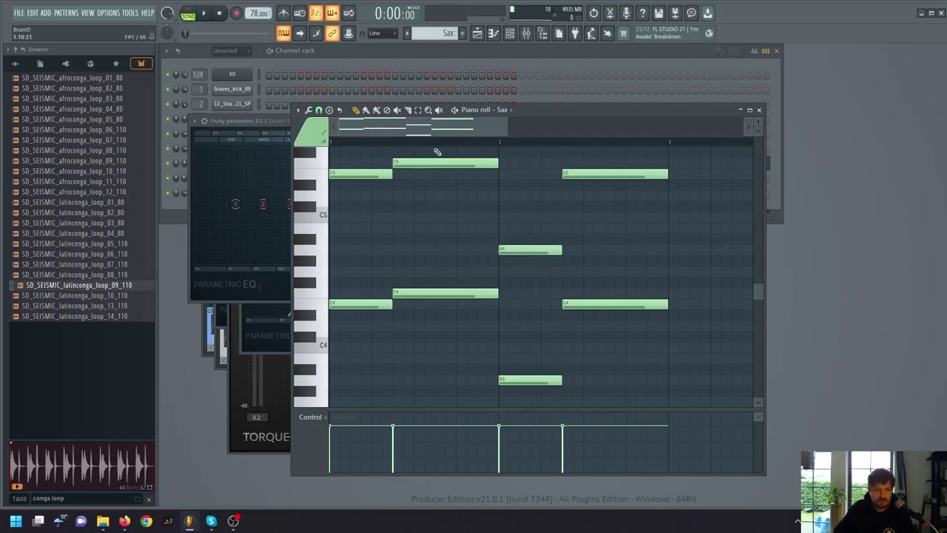
{"action": "key", "text": "space"}
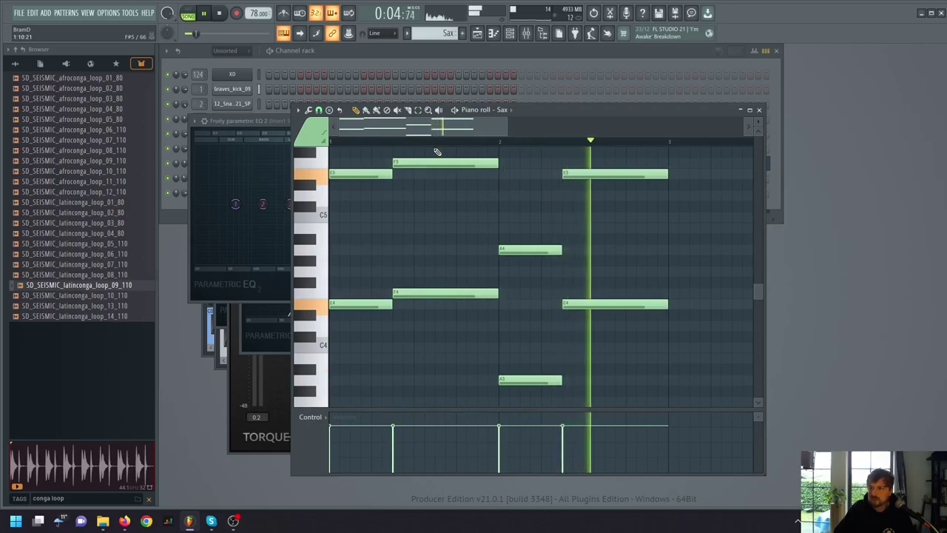
Step: Play the playlist arrangement from the start with the drums, congas and shaker, and play back with the Sax #3 pattern's notes open
{"action": "key", "text": "space"}
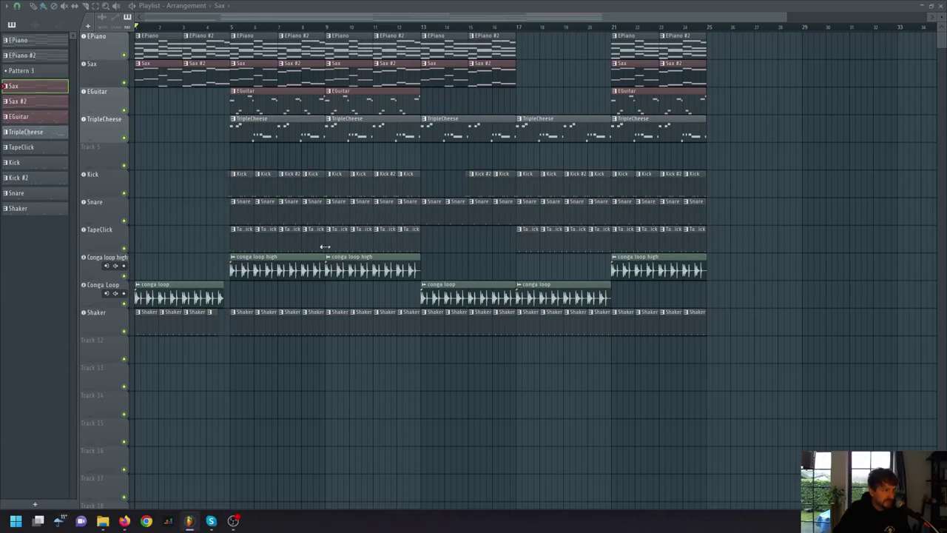
{"action": "key", "text": "space"}
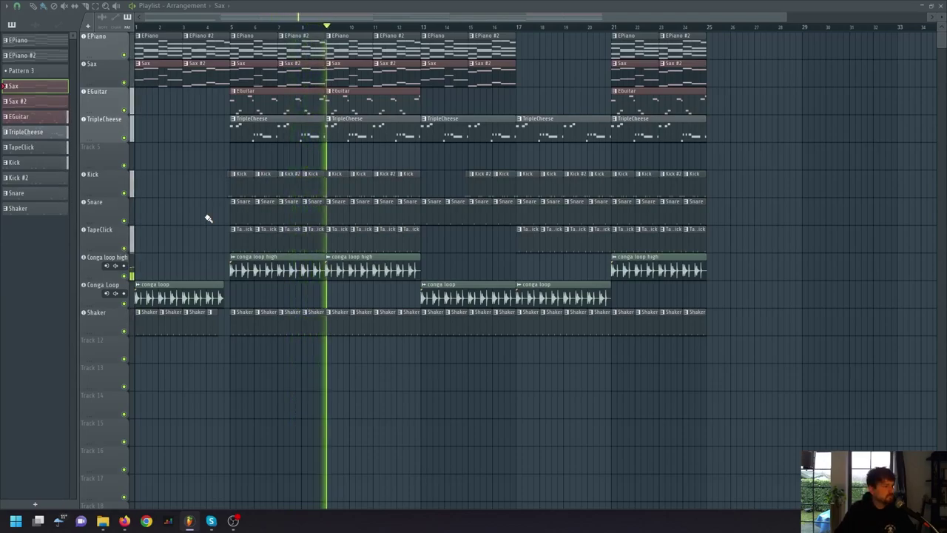
{"action": "key", "text": "space"}
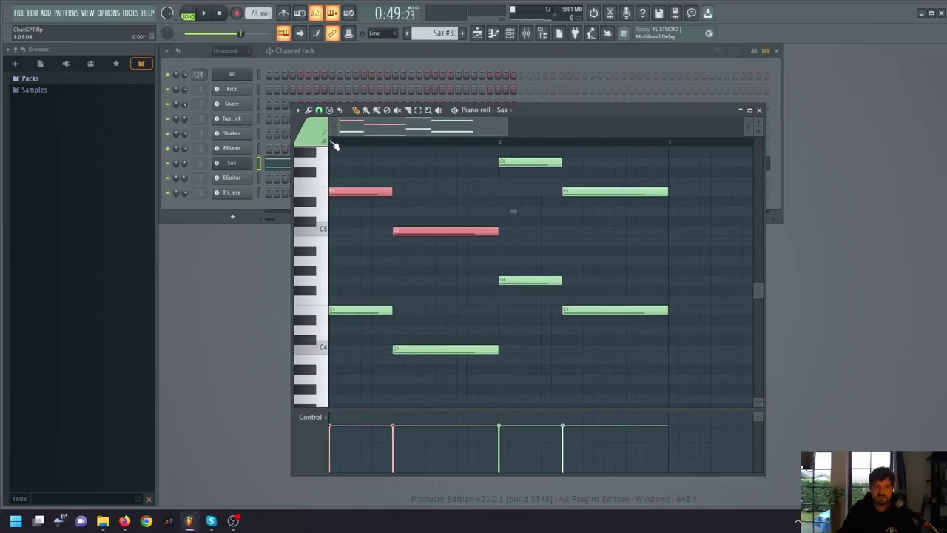
{"action": "left_click", "coordinate": [204, 13]}
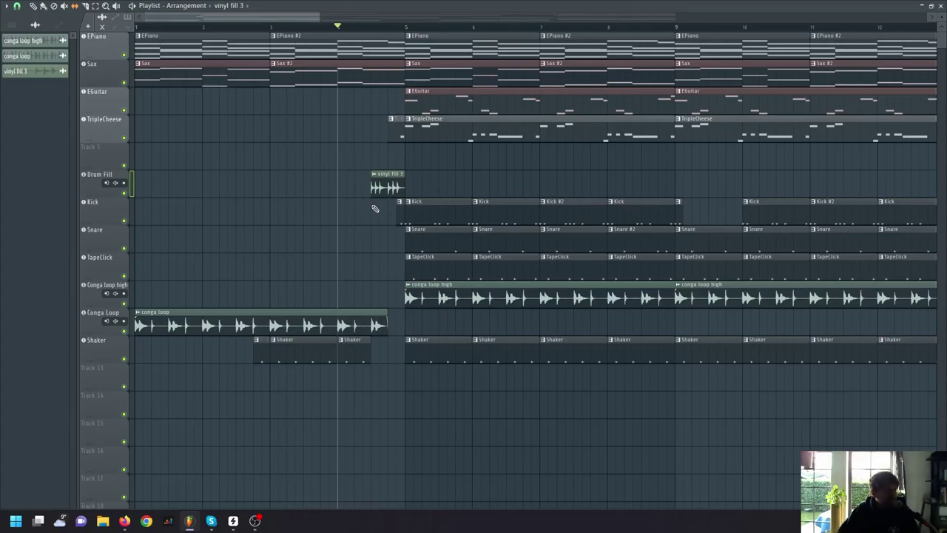
Step: Audition the vinyl fill 3 drum fill through its effects and close the Supercharger GT and Pulsar Smasher windows
{"action": "key", "text": "space"}
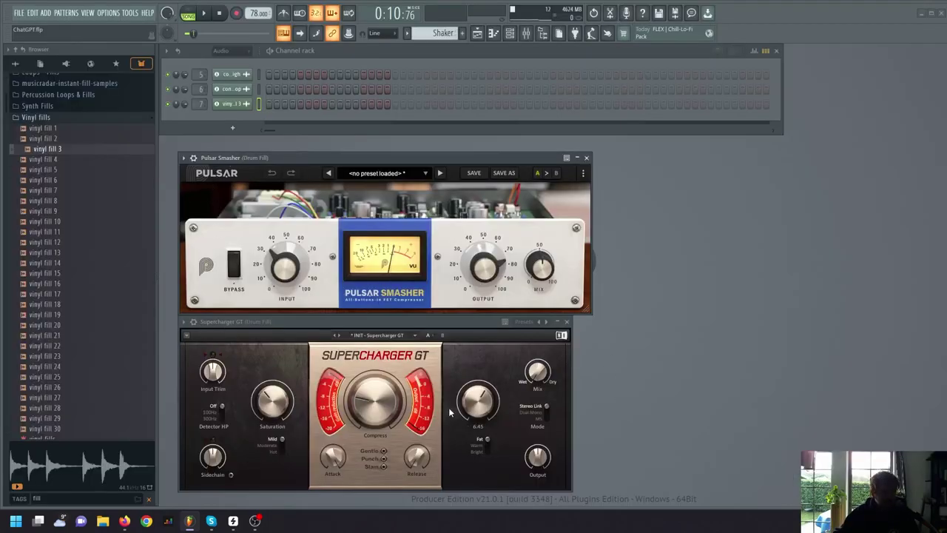
{"action": "key", "text": "space"}
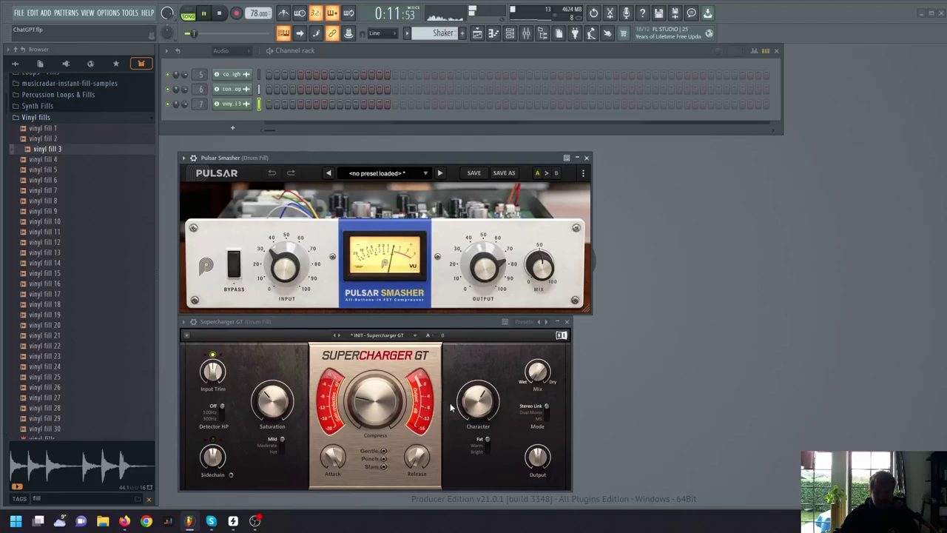
{"action": "key", "text": "space"}
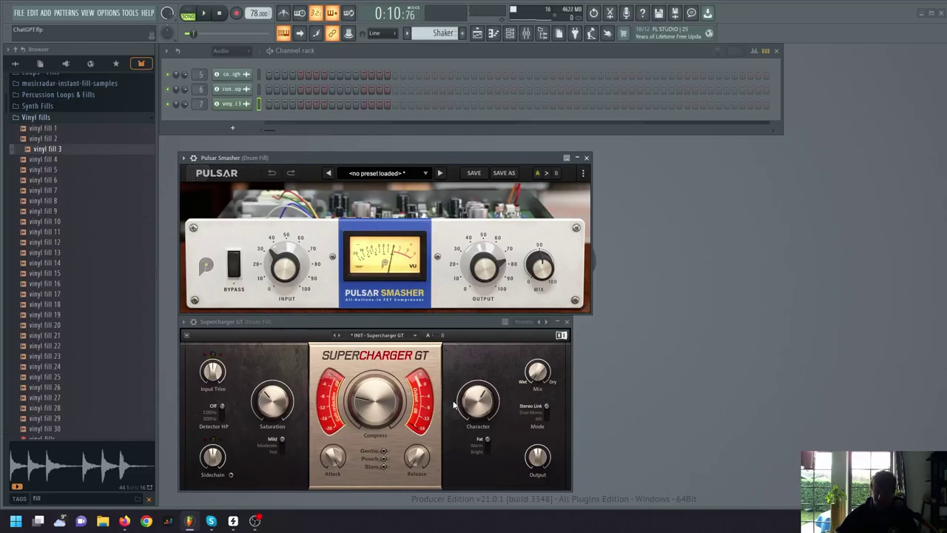
{"action": "left_click", "coordinate": [567, 321]}
{"action": "left_click", "coordinate": [586, 157]}
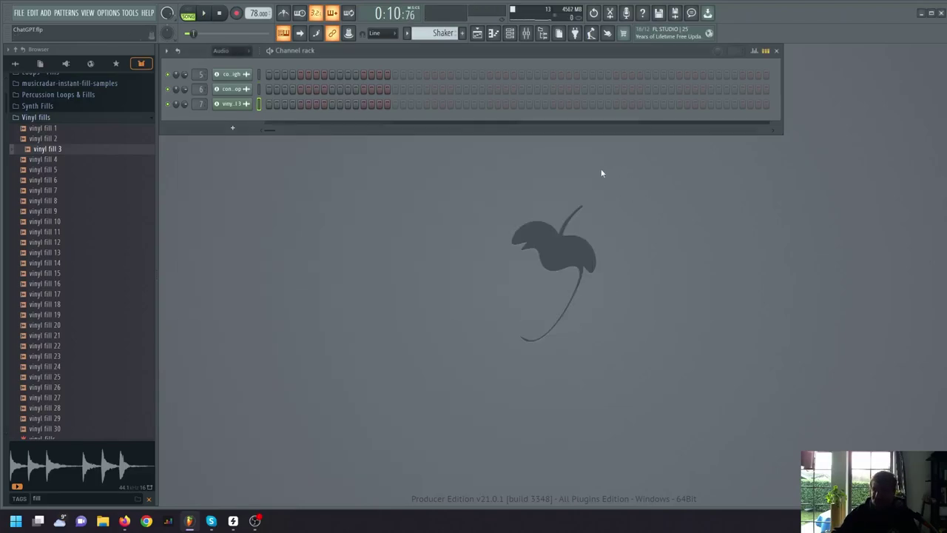
Step: Play the playlist transition into bar 5 with the white noise riser and the vinyl fill 3 clip
{"action": "key", "text": "F5"}
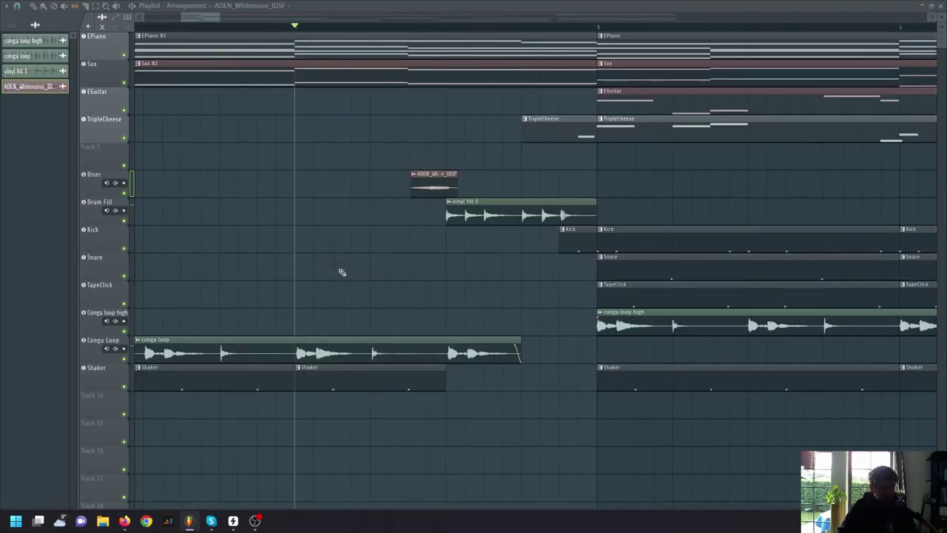
{"action": "key", "text": "space"}
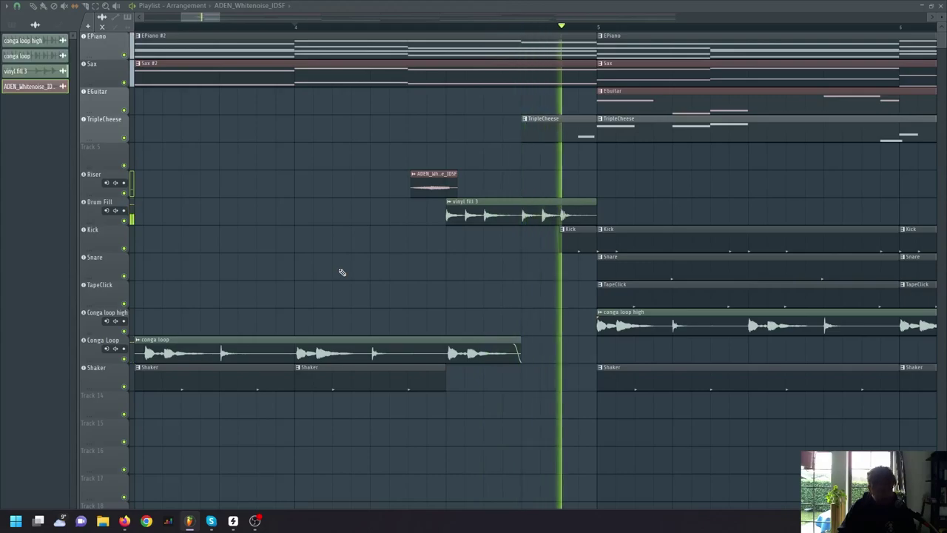
{"action": "key", "text": "space"}
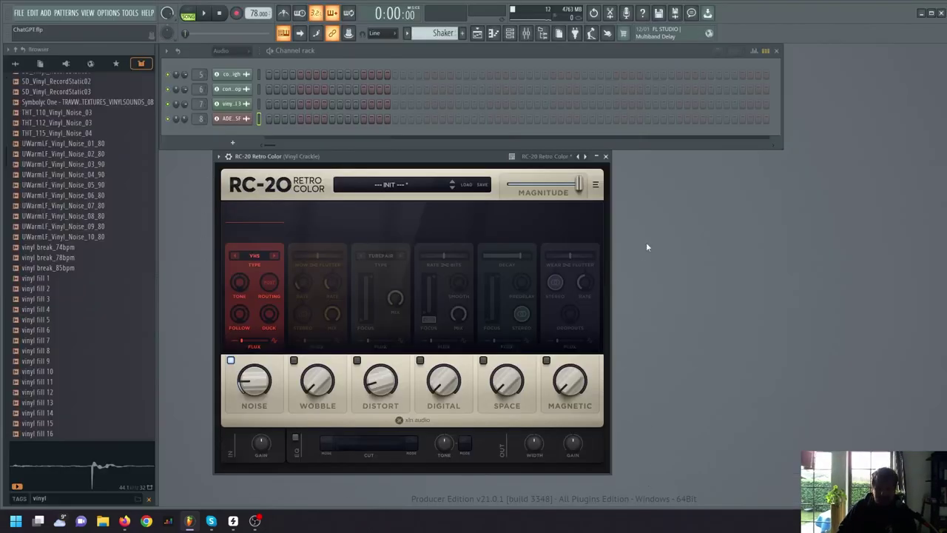
Step: Move the RC-20 Retro Color window aside and listen to the Vinyl Crackle track with the mixer open
{"action": "left_click_drag", "start_coordinate": [417, 176], "coordinate": [444, 184]}
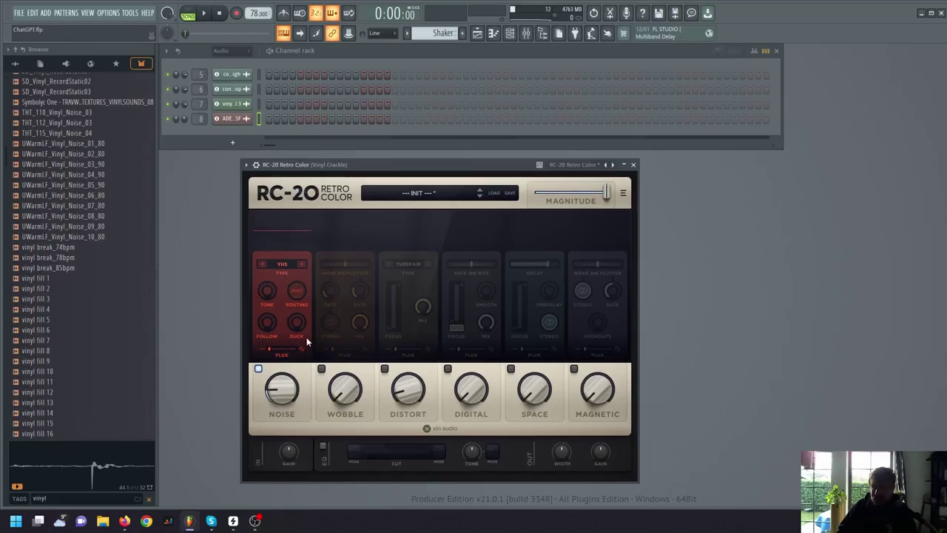
{"action": "key", "text": "F9"}
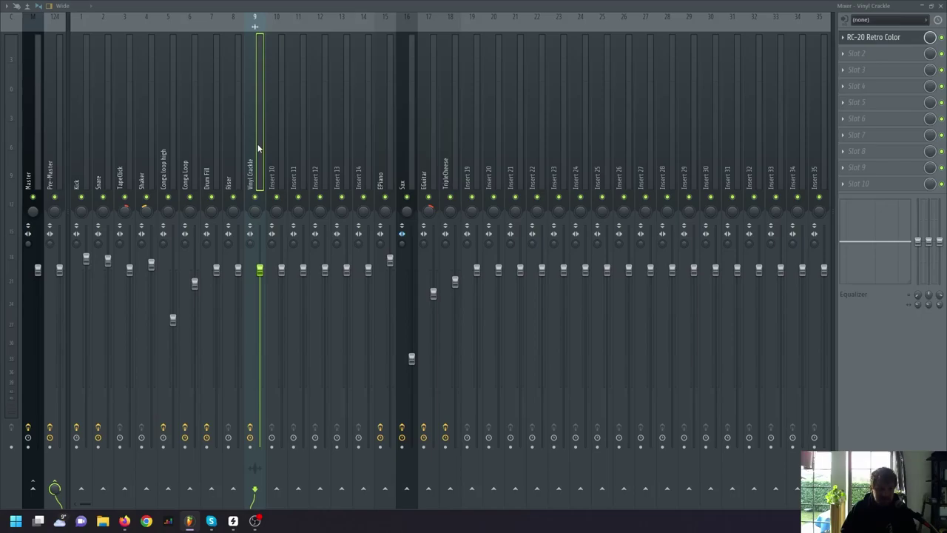
{"action": "key", "text": "space"}
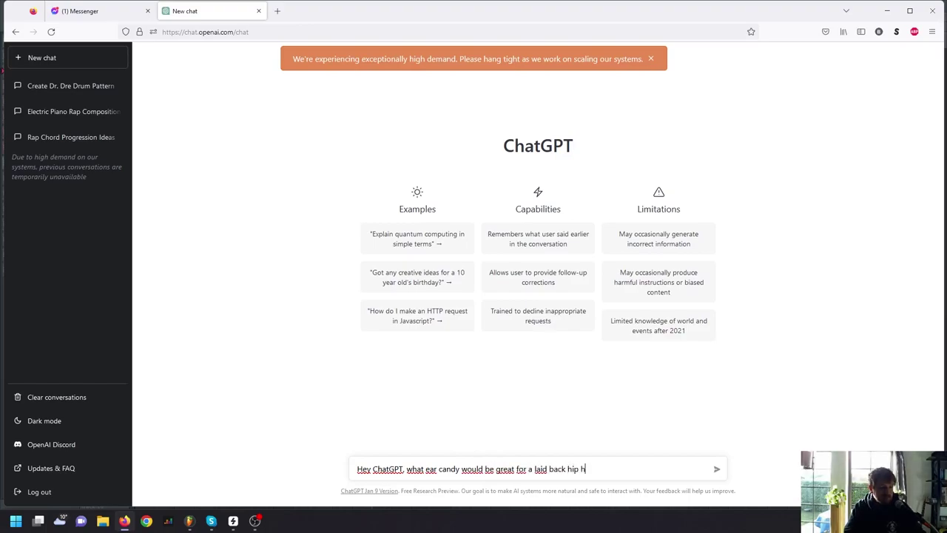
Step: Ask ChatGPT what ear candy would be great for a laid back hiphop beat, dismiss the high-demand notice and minimize the browser
{"action": "key", "text": "Return"}
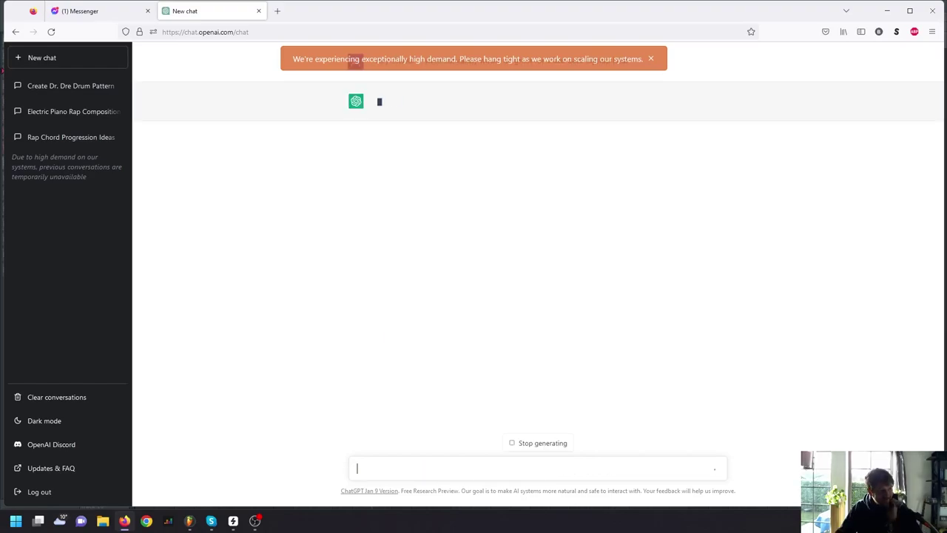
{"action": "left_click", "coordinate": [651, 60]}
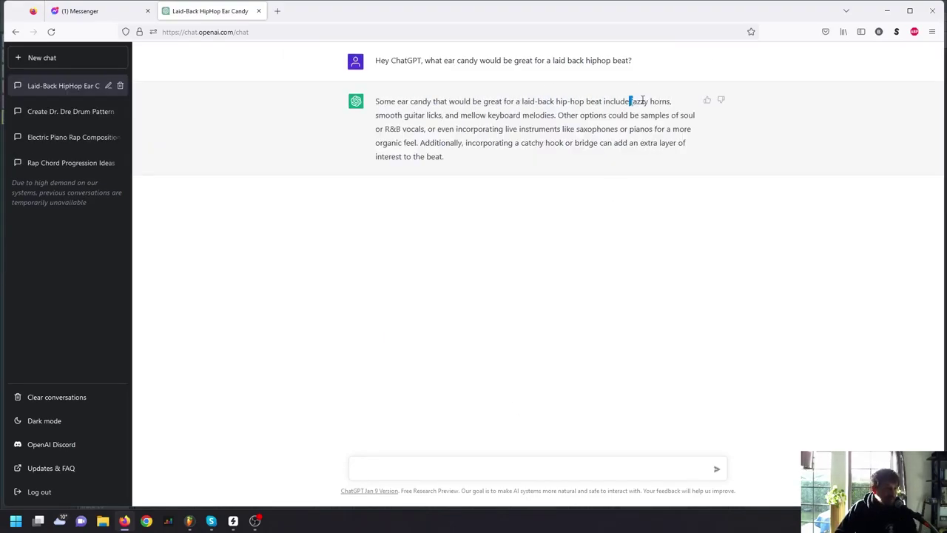
{"action": "left_click", "coordinate": [886, 15]}
Step: Play the playlist from about bar 13 and from bar 19 to hear the Horns Sample clips in the beat
{"action": "left_click_drag", "start_coordinate": [335, 29], "coordinate": [325, 29]}
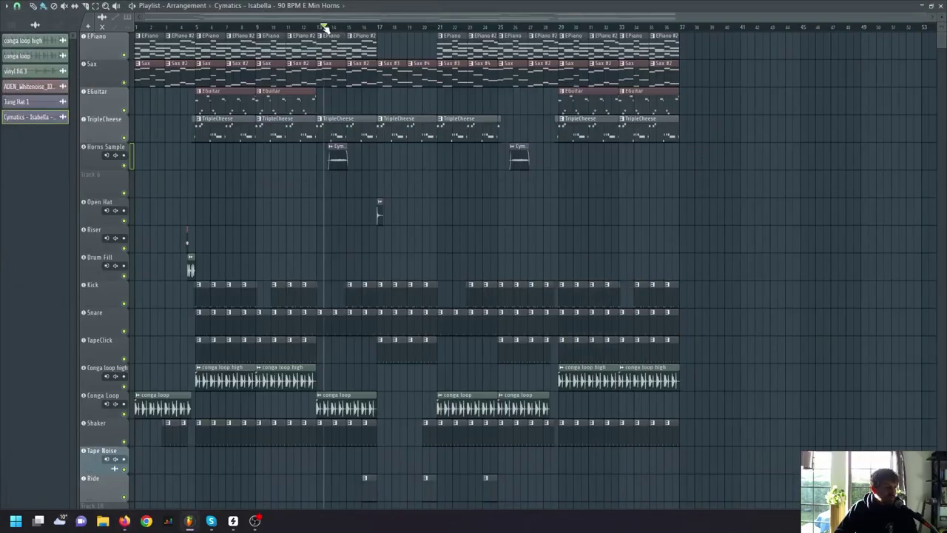
{"action": "key", "text": "space"}
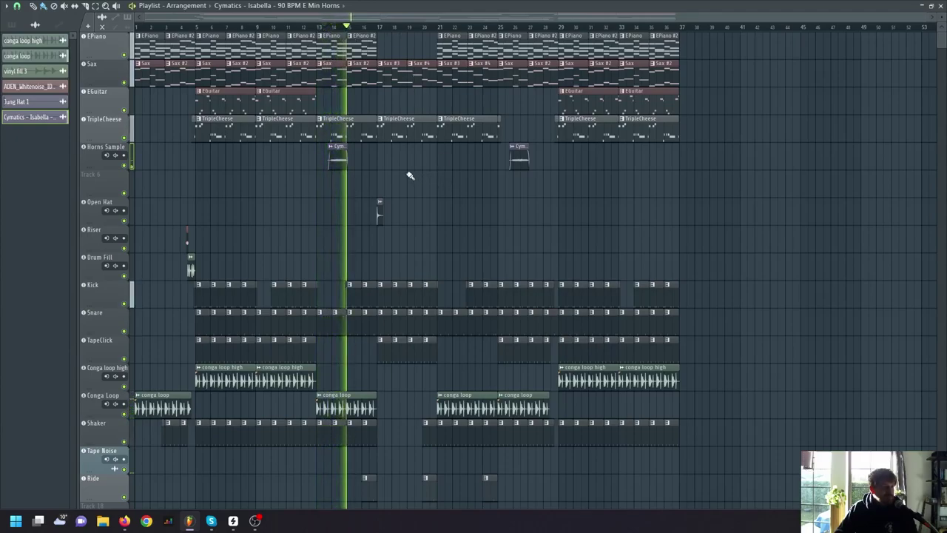
{"action": "key", "text": "space"}
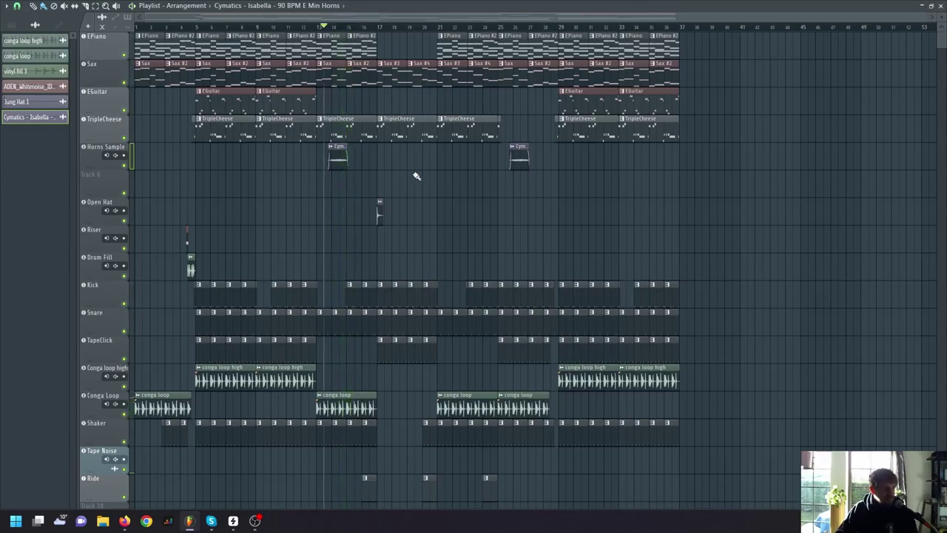
{"action": "scroll", "coordinate": [474, 21], "scroll_direction": "up", "scroll_amount": 5}
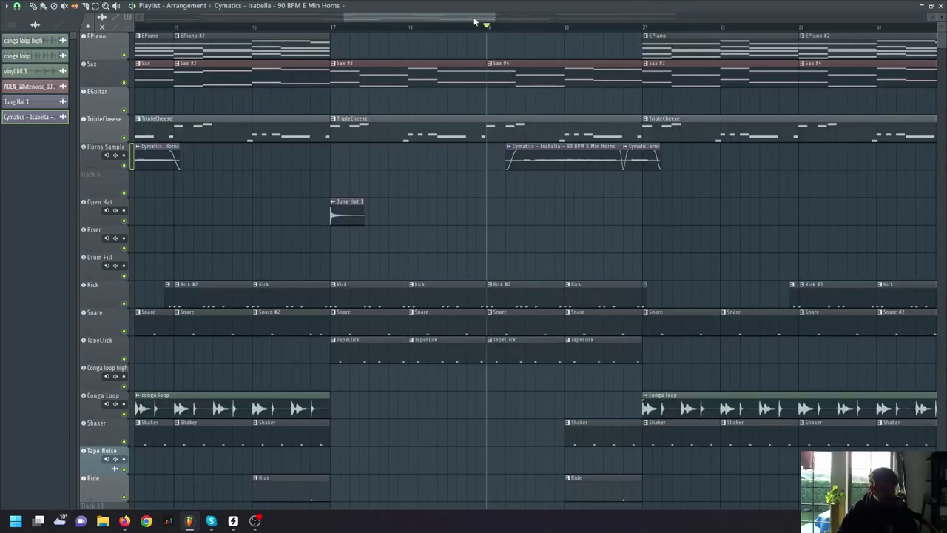
{"action": "key", "text": "space"}
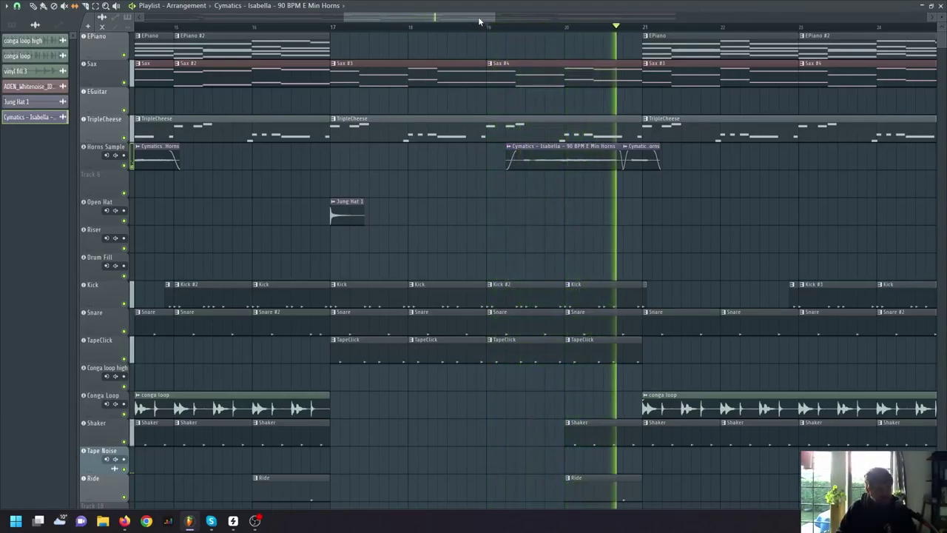
Step: Check ChatGPT's ear candy suggestions again and play back the EPiano #3 melody in the FL Studio piano roll
{"action": "key", "text": "alt+Tab"}
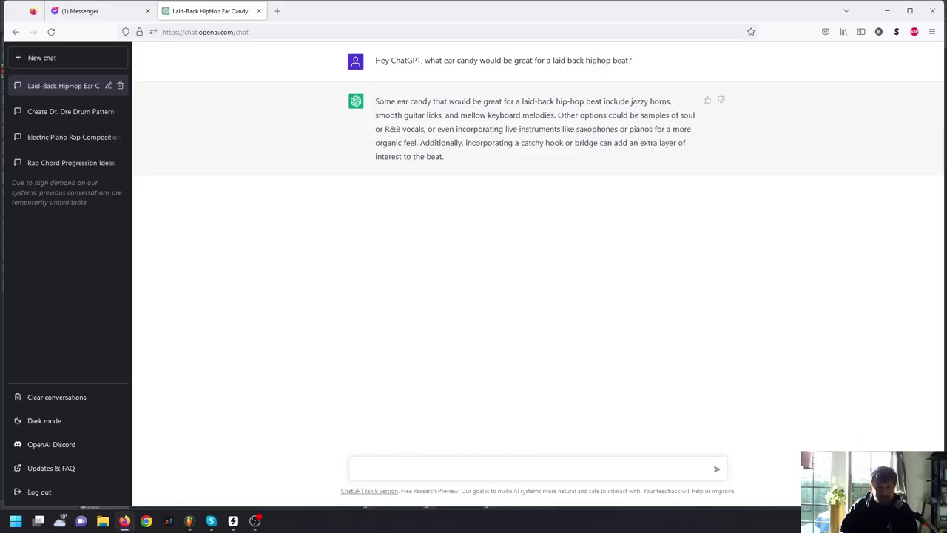
{"action": "key", "text": "alt+Tab"}
{"action": "left_click_drag", "start_coordinate": [762, 242], "coordinate": [750, 260]}
{"action": "key", "text": "space"}
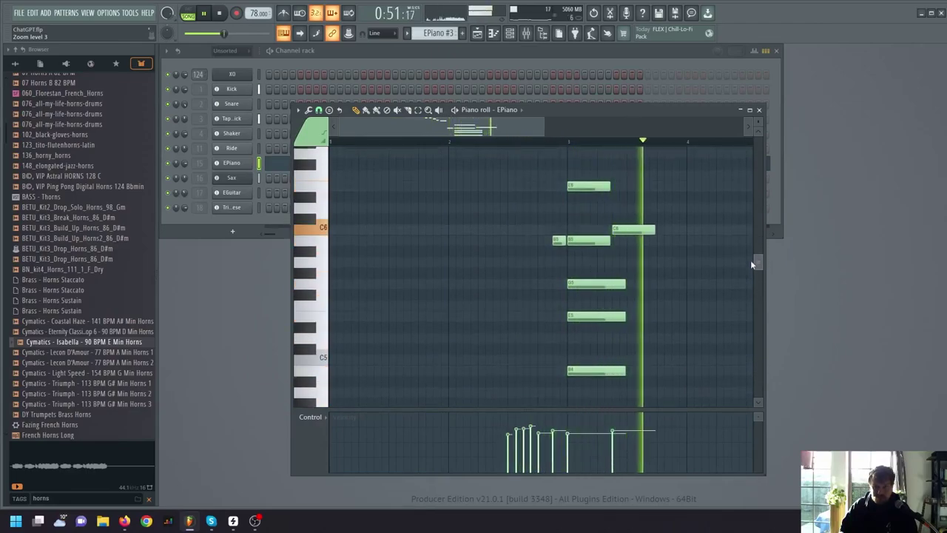
Step: Play the extended playlist arrangement from about bar 36 through the section without drums into the one at bar 41
{"action": "key", "text": "F5"}
{"action": "left_click_drag", "start_coordinate": [446, 18], "coordinate": [498, 16]}
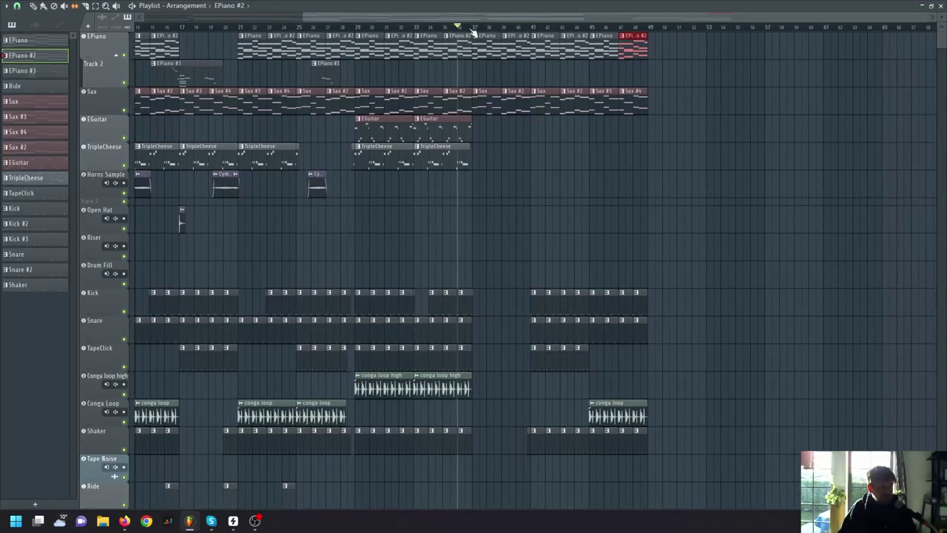
{"action": "key", "text": "space"}
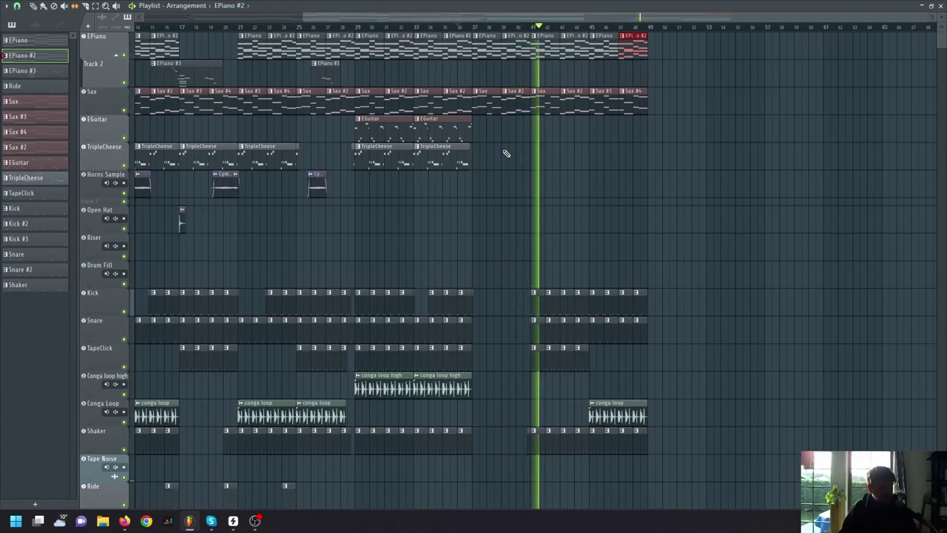
{"action": "key", "text": "space"}
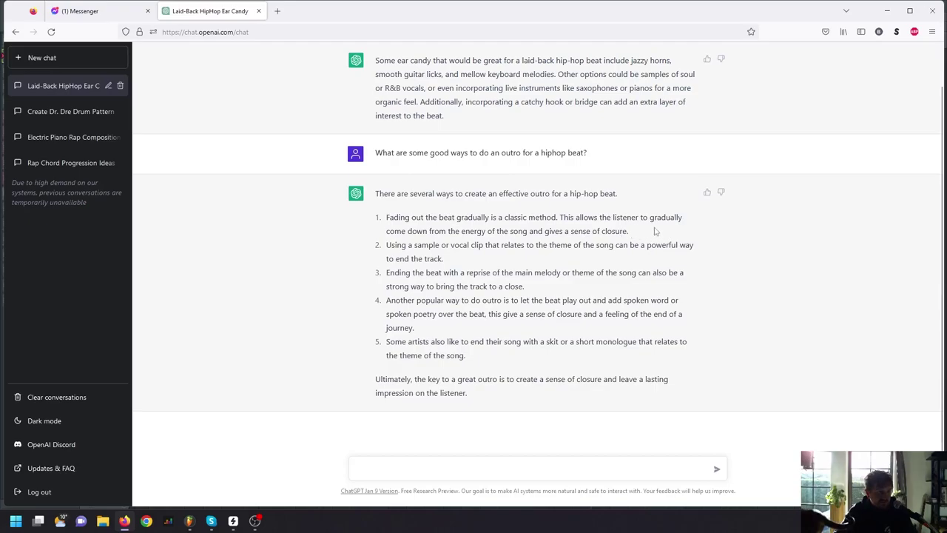
Step: Highlight ChatGPT's outro suggestions about gradually coming down from the song's energy and ending with a skit or short monologue
{"action": "left_click_drag", "start_coordinate": [652, 217], "coordinate": [633, 232]}
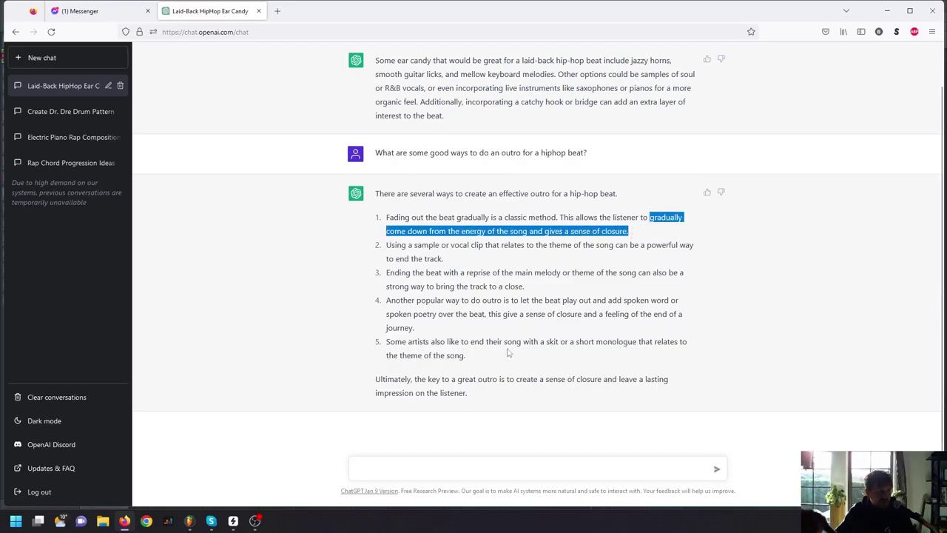
{"action": "left_click_drag", "start_coordinate": [548, 342], "coordinate": [658, 359]}
Step: Switch to FL Studio and examine the outro's volume automation clips and speech sample after bar 65 in the playlist
{"action": "key", "text": "alt+Tab"}
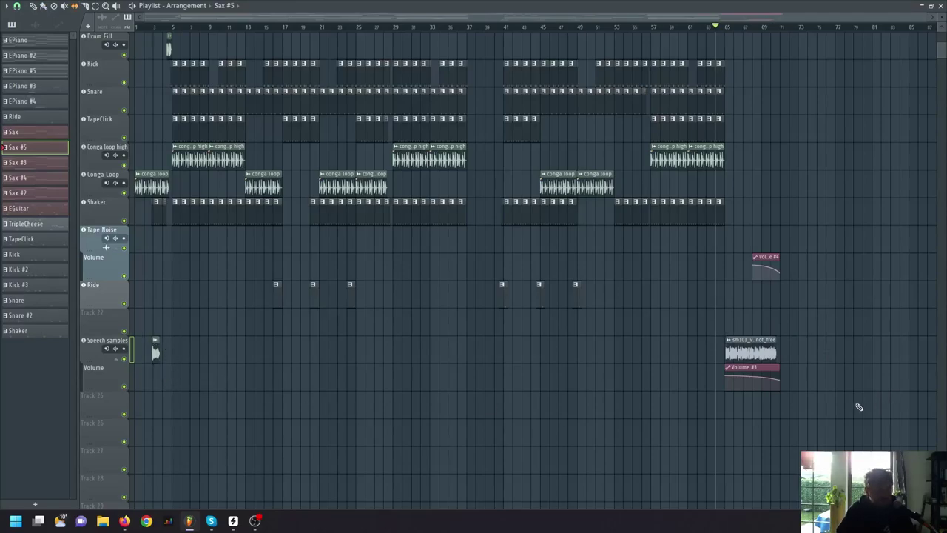
{"action": "scroll", "coordinate": [859, 407], "scroll_direction": "up", "scroll_amount": 10}
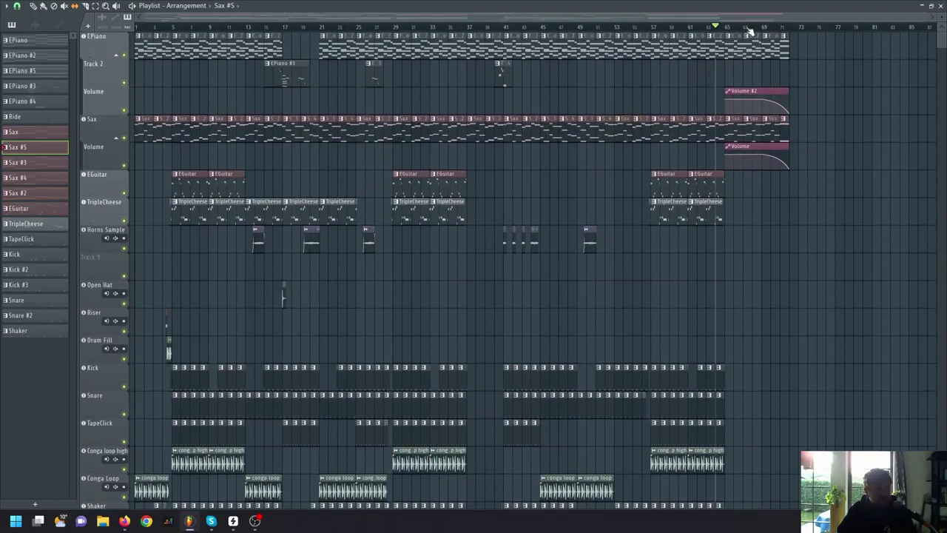
{"action": "scroll", "coordinate": [845, 250], "scroll_direction": "down", "scroll_amount": 8}
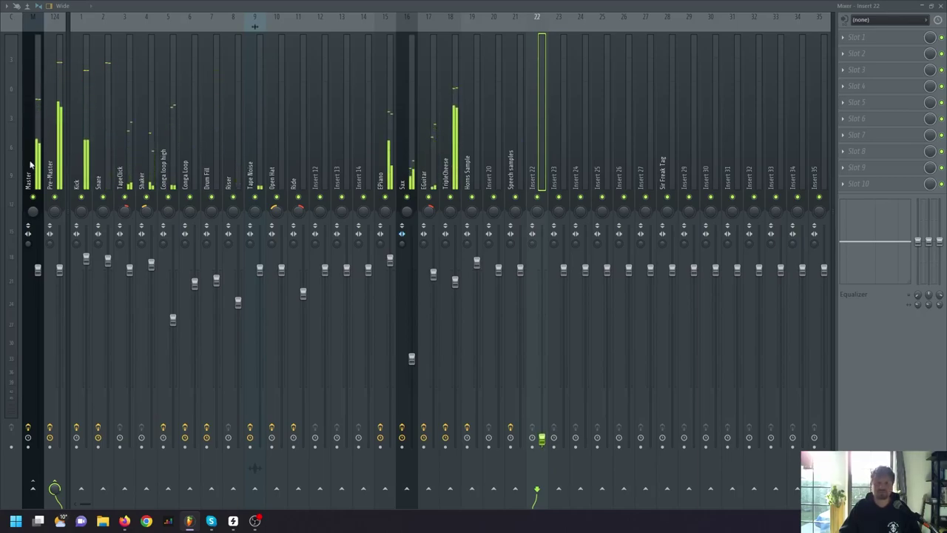
Step: Review the complete playlist arrangement during playback, from the instrument tracks down to the voice tag and along the timeline beyond bar 13
{"action": "key", "text": "F9"}
{"action": "key", "text": "F5"}
{"action": "scroll", "coordinate": [397, 345], "scroll_direction": "down", "scroll_amount": 3}
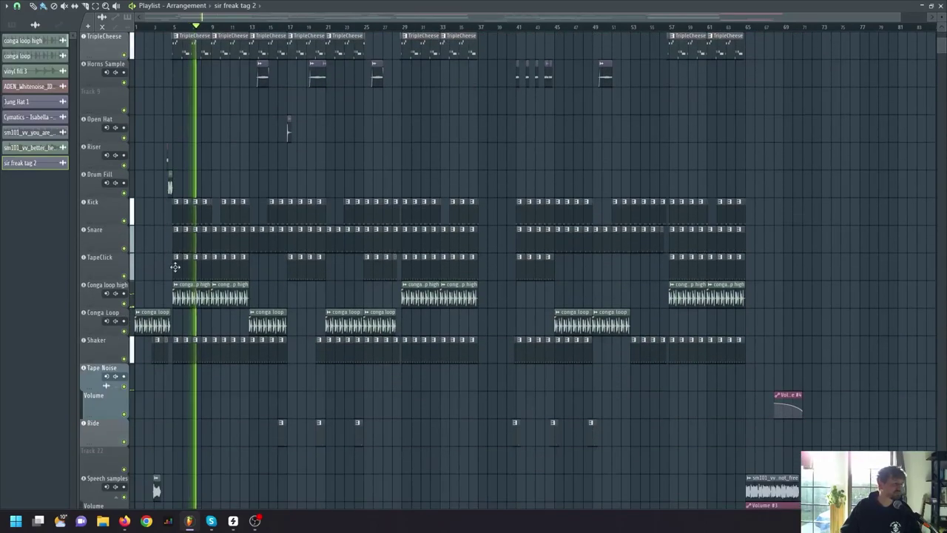
{"action": "scroll", "coordinate": [186, 377], "scroll_direction": "down", "scroll_amount": 3}
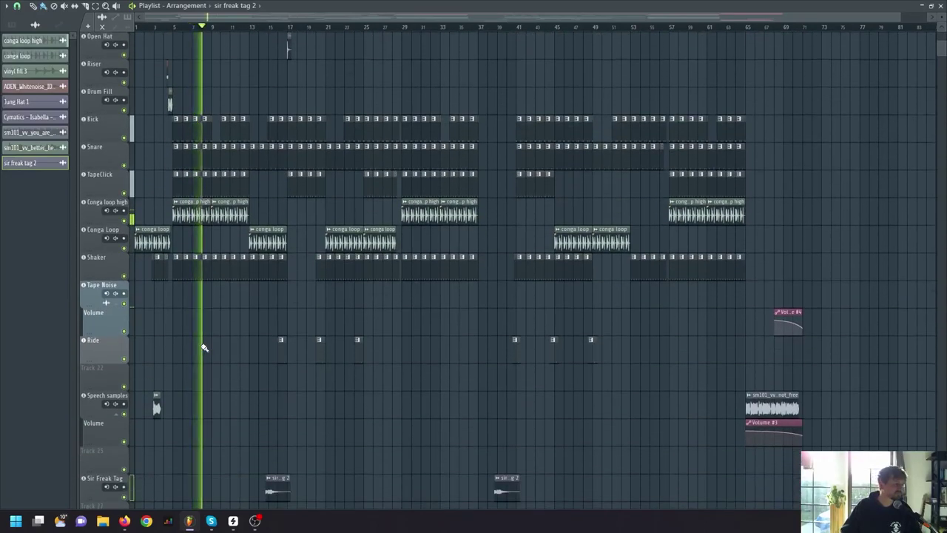
{"action": "scroll", "coordinate": [205, 348], "scroll_direction": "down", "scroll_amount": 2}
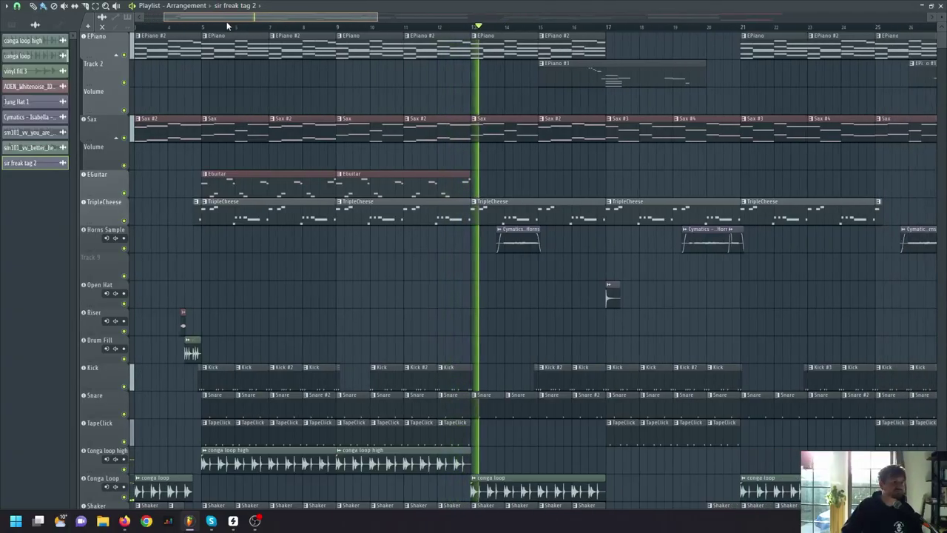
{"action": "left_click_drag", "start_coordinate": [227, 25], "coordinate": [312, 43]}
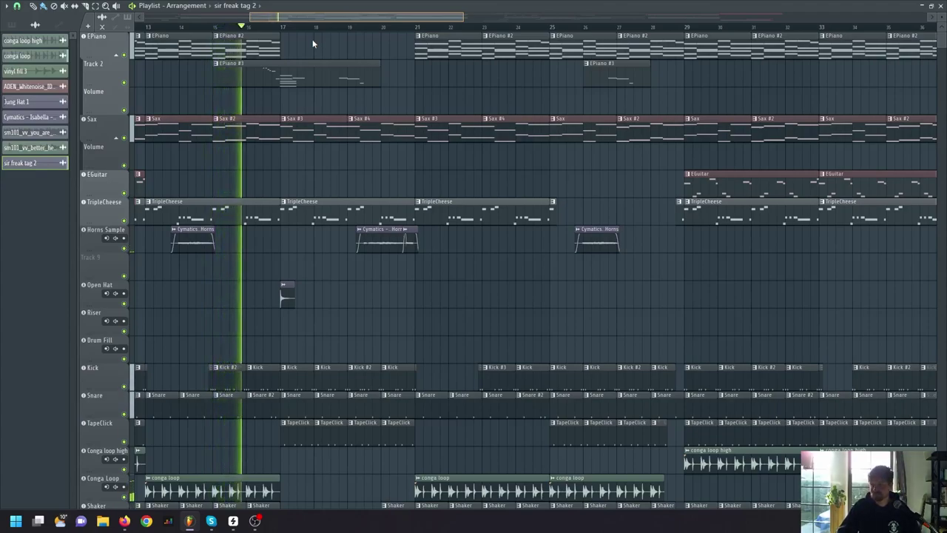
{"action": "left_click_drag", "start_coordinate": [312, 43], "coordinate": [324, 41]}
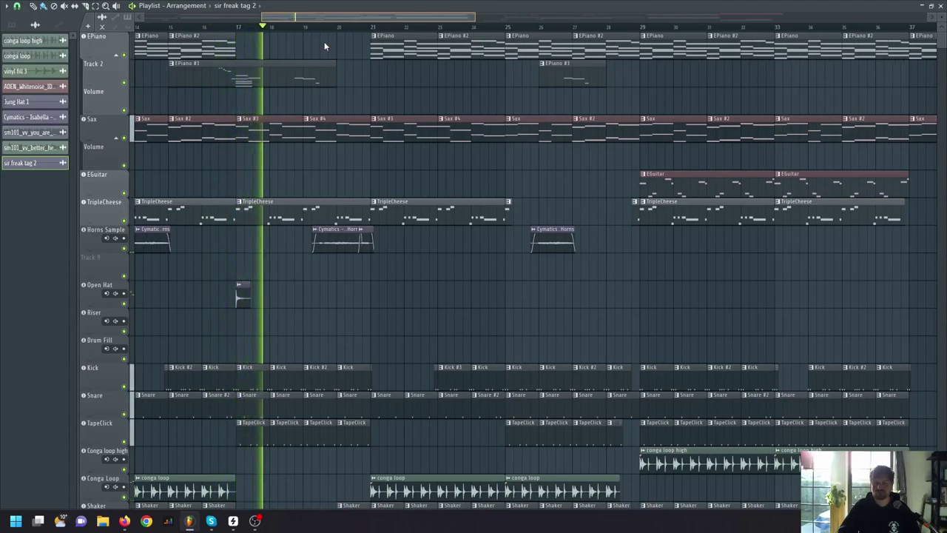
Step: Follow the playlist playback from about bar 17 to bar 26, checking the instrument tracks and the percussion tracks down to the voice tag
{"action": "left_click_drag", "start_coordinate": [474, 15], "coordinate": [445, 17]}
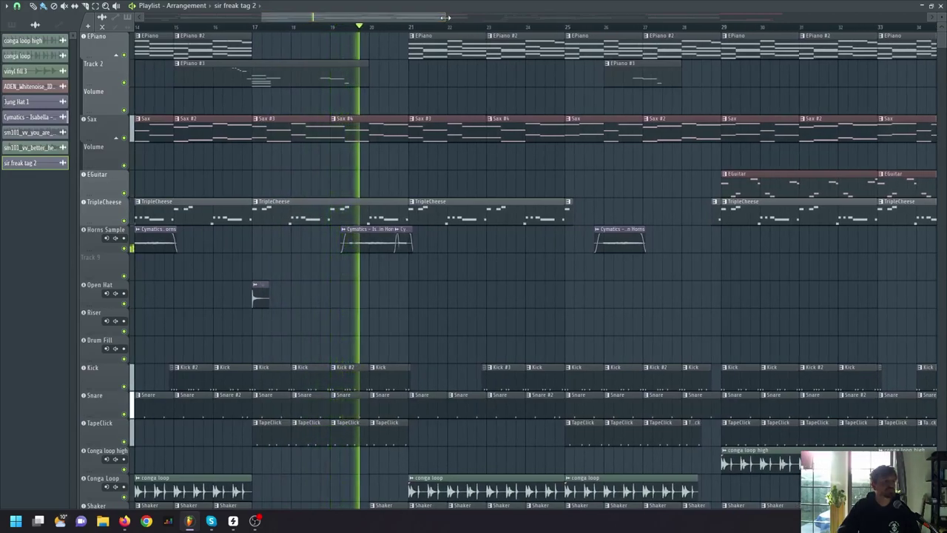
{"action": "left_click_drag", "start_coordinate": [368, 18], "coordinate": [380, 21]}
{"action": "left_click_drag", "start_coordinate": [388, 23], "coordinate": [409, 19]}
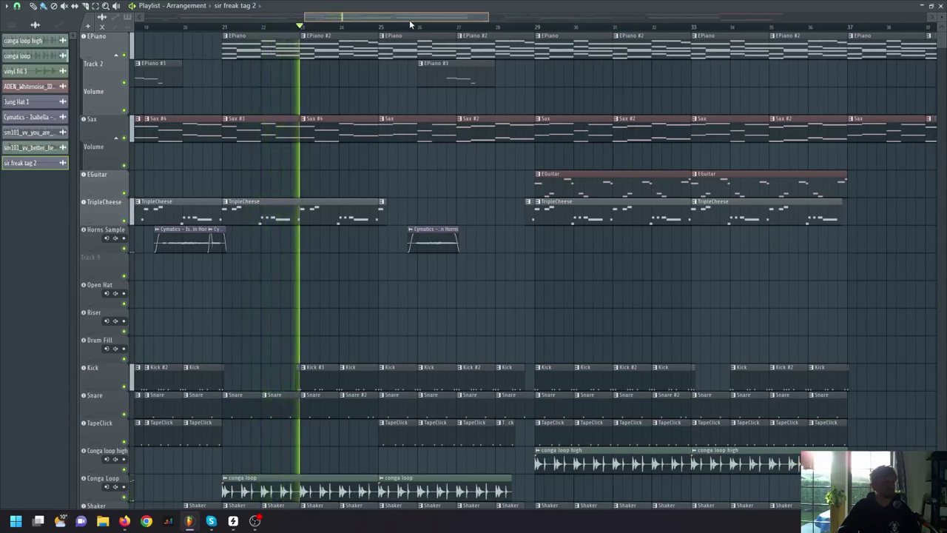
{"action": "left_click_drag", "start_coordinate": [410, 20], "coordinate": [425, 25]}
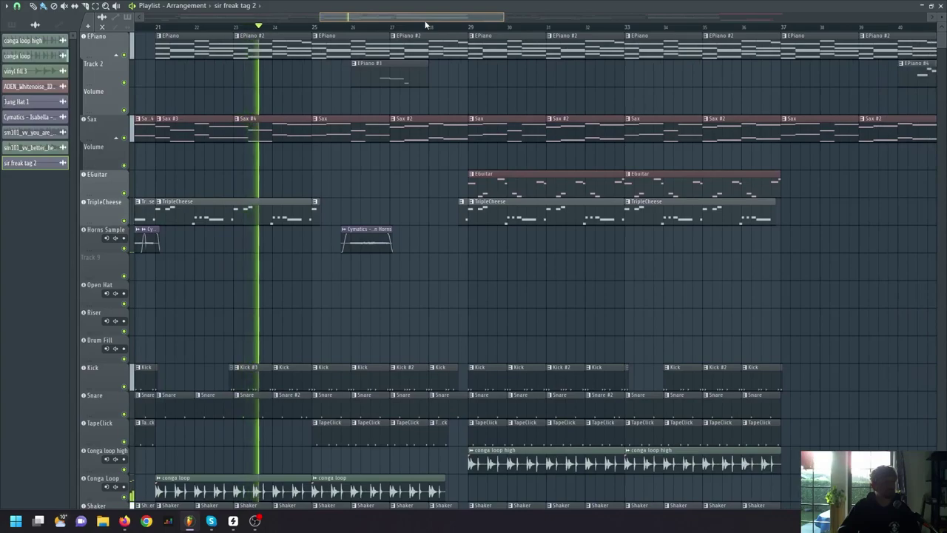
{"action": "left_click_drag", "start_coordinate": [425, 25], "coordinate": [429, 21]}
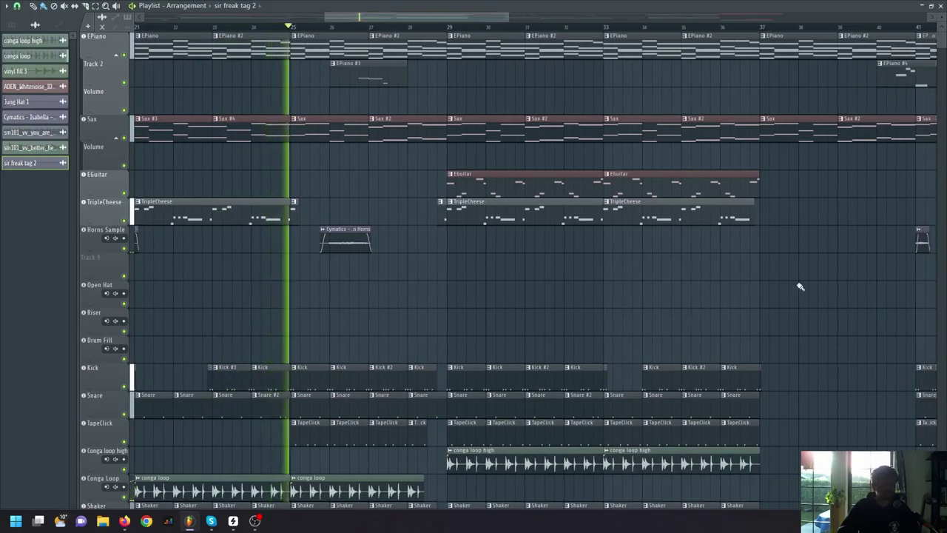
{"action": "scroll", "coordinate": [800, 287], "scroll_direction": "down", "scroll_amount": 10}
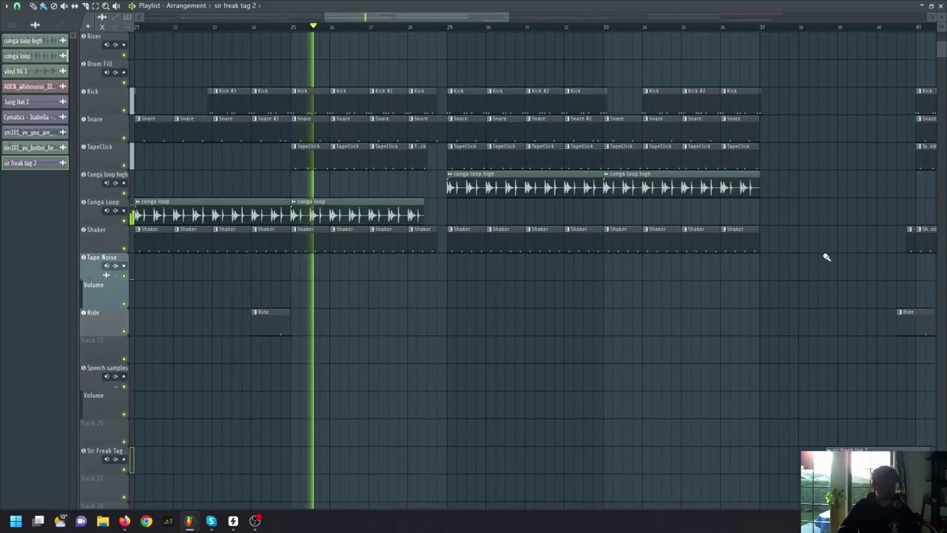
{"action": "scroll", "coordinate": [825, 259], "scroll_direction": "up", "scroll_amount": 10}
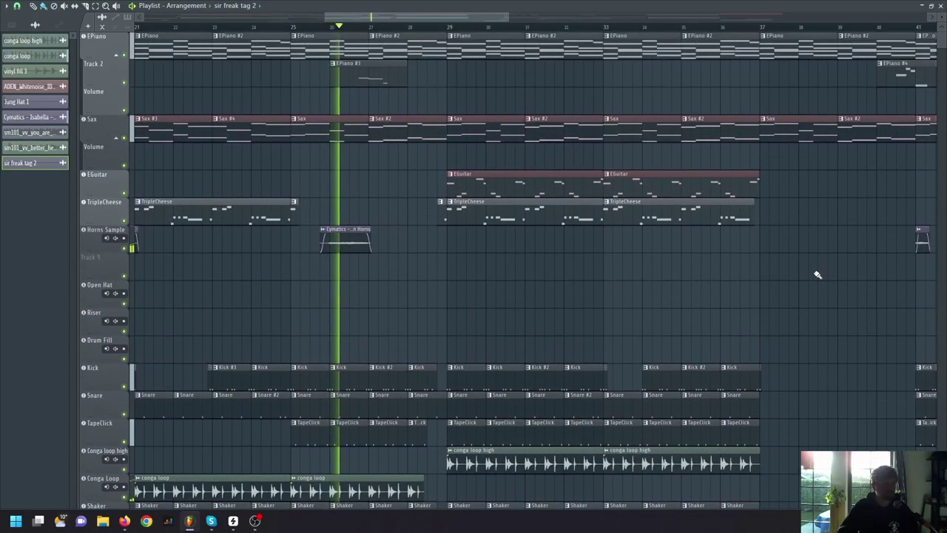
Step: Widen the playlist's visible range to about bars 27 to 69 and review its instrument, drum and percussion clips
{"action": "left_click_drag", "start_coordinate": [328, 16], "coordinate": [427, 16]}
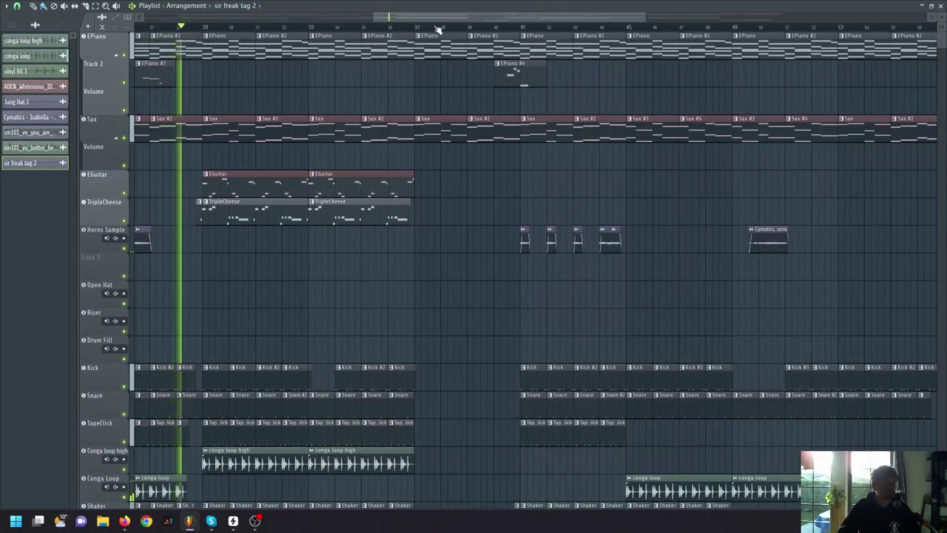
{"action": "left_click_drag", "start_coordinate": [643, 20], "coordinate": [762, 30]}
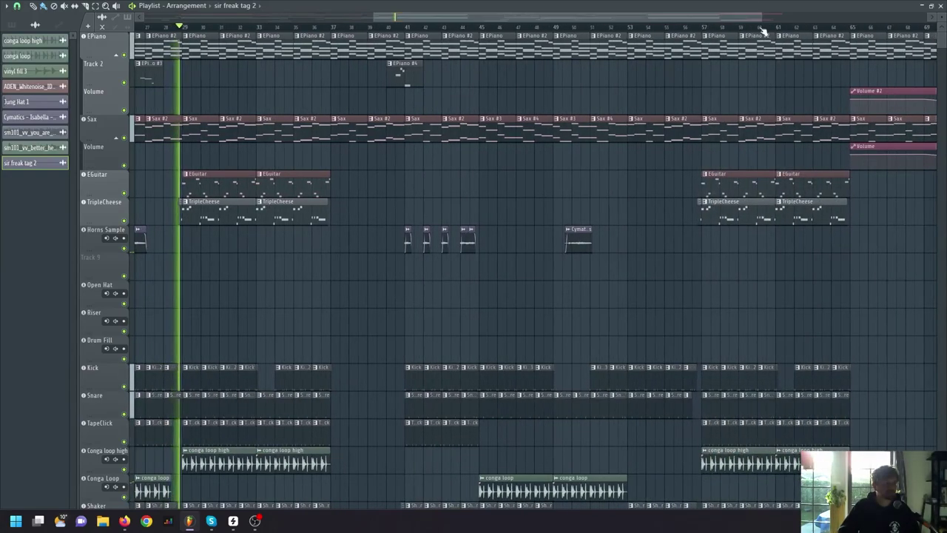
{"action": "scroll", "coordinate": [366, 219], "scroll_direction": "down", "scroll_amount": 5}
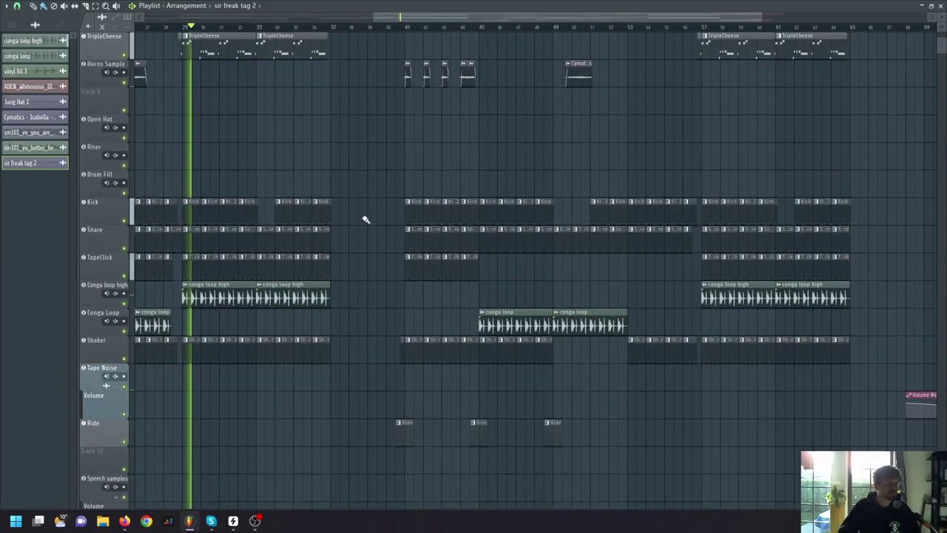
{"action": "scroll", "coordinate": [366, 219], "scroll_direction": "up", "scroll_amount": 5}
Step: Inspect the mixer effect chains of the Conga loop high, Conga Loop, EPiano, Sax and EGuitar tracks during playback
{"action": "key", "text": "F5"}
{"action": "key", "text": "F9"}
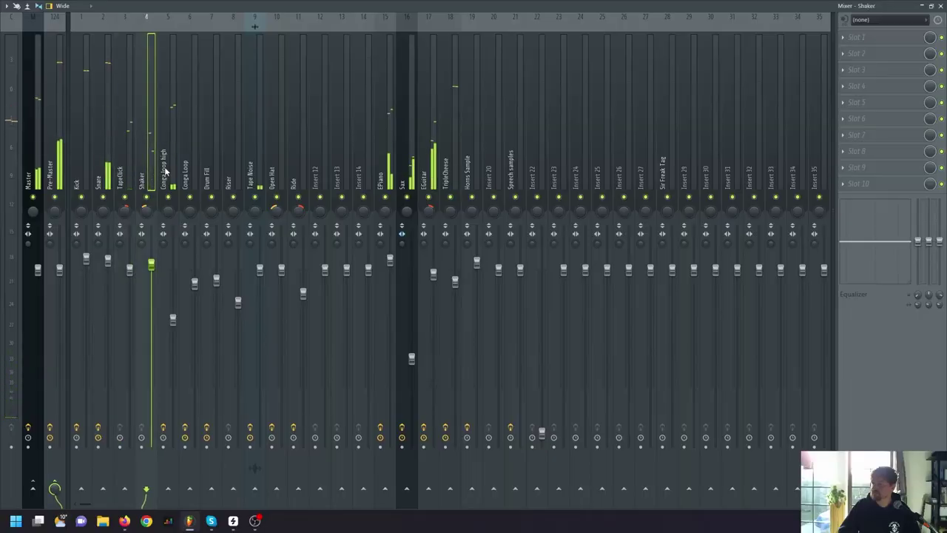
{"action": "left_click", "coordinate": [166, 170]}
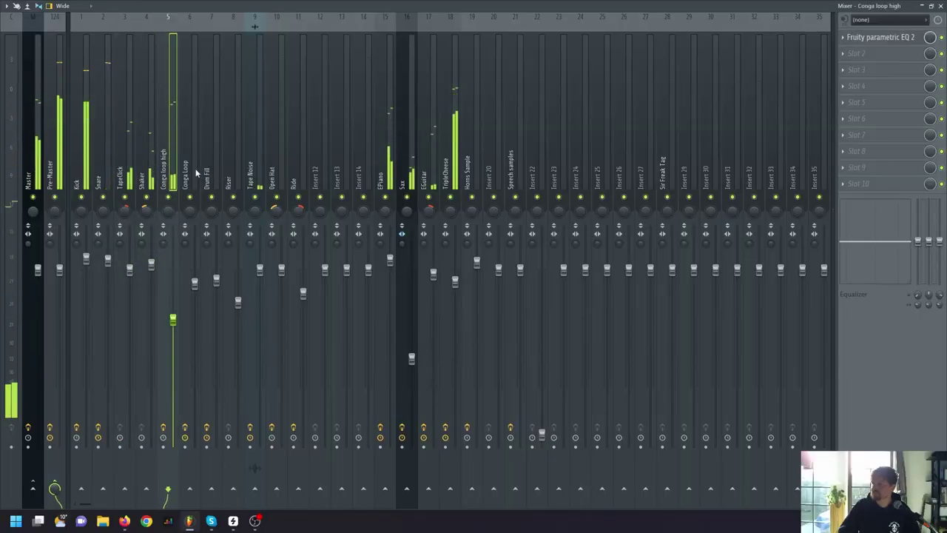
{"action": "left_click", "coordinate": [196, 173]}
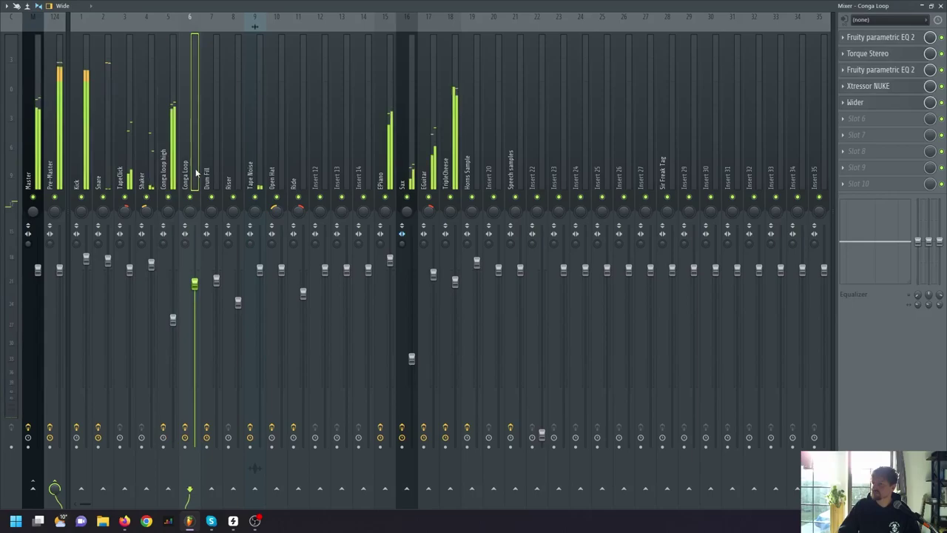
{"action": "left_click", "coordinate": [387, 174]}
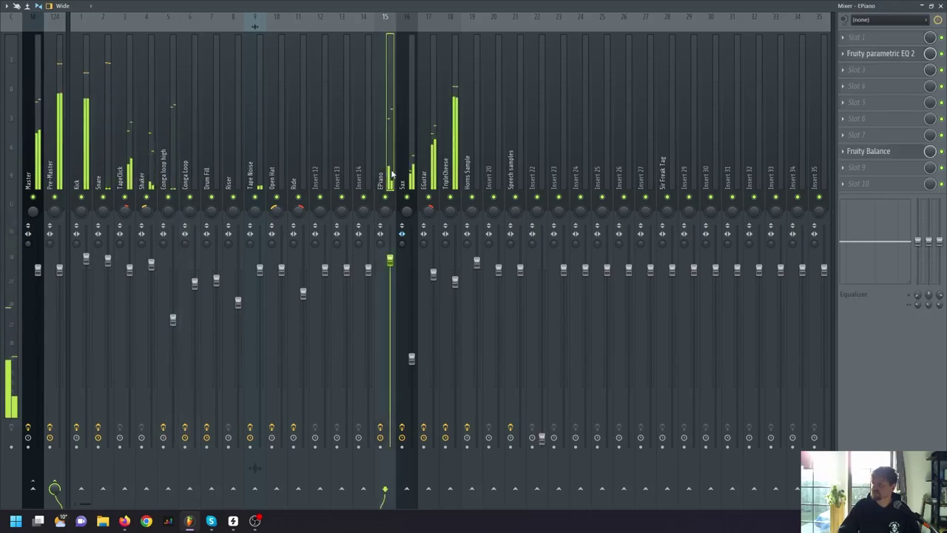
{"action": "left_click", "coordinate": [409, 173]}
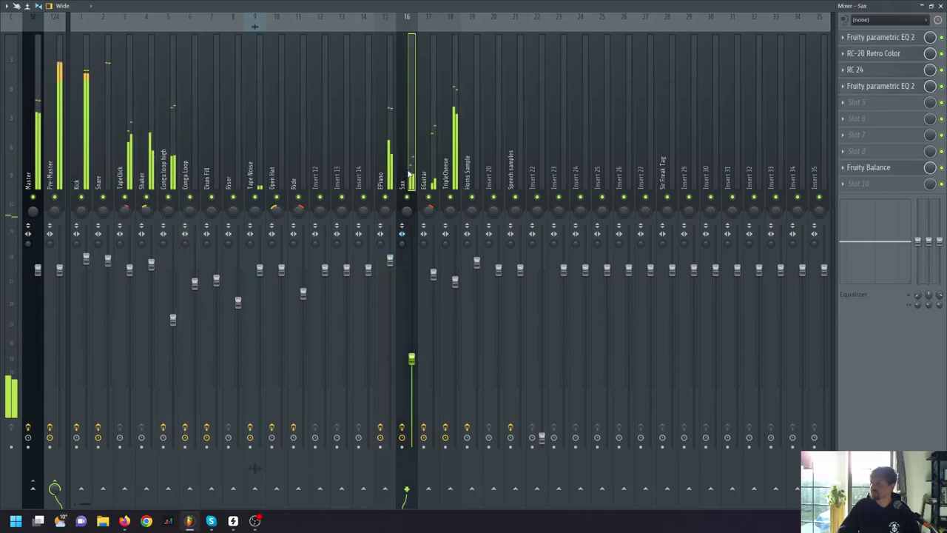
{"action": "left_click", "coordinate": [429, 175]}
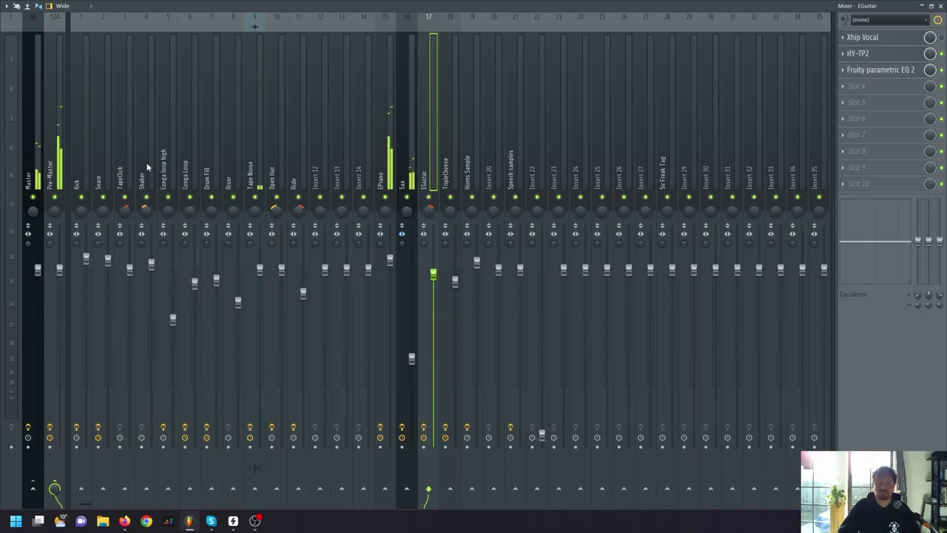
{"action": "key", "text": "F9"}
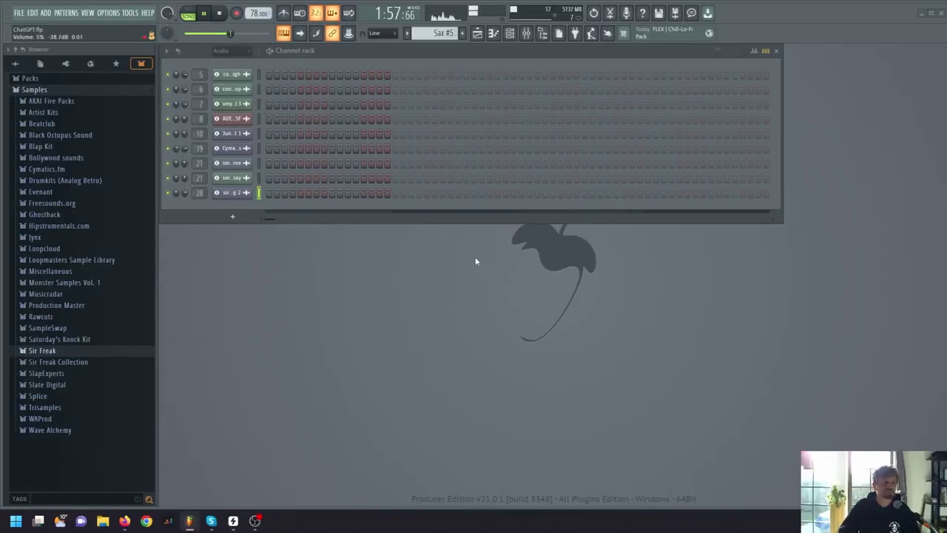
Step: Return to the playlist and review all tracks down to the voice tag while playback passes bars 49 to 51
{"action": "key", "text": "F5"}
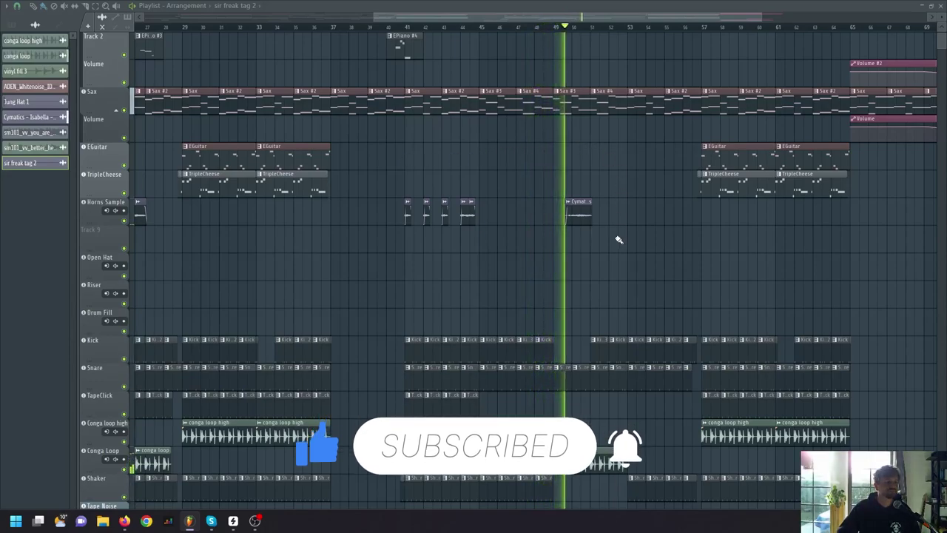
{"action": "scroll", "coordinate": [761, 219], "scroll_direction": "down", "scroll_amount": 1}
{"action": "scroll", "coordinate": [863, 180], "scroll_direction": "down", "scroll_amount": 10}
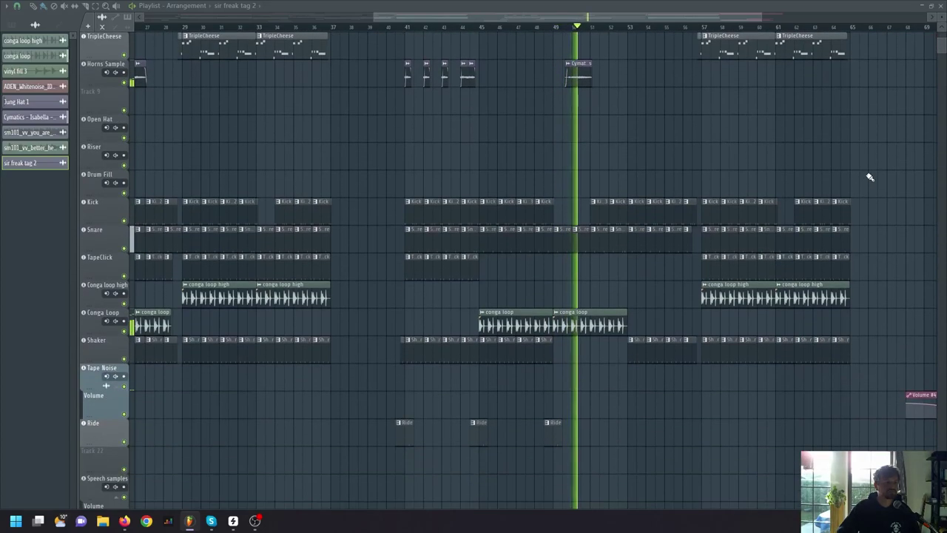
{"action": "scroll", "coordinate": [789, 286], "scroll_direction": "down", "scroll_amount": 2}
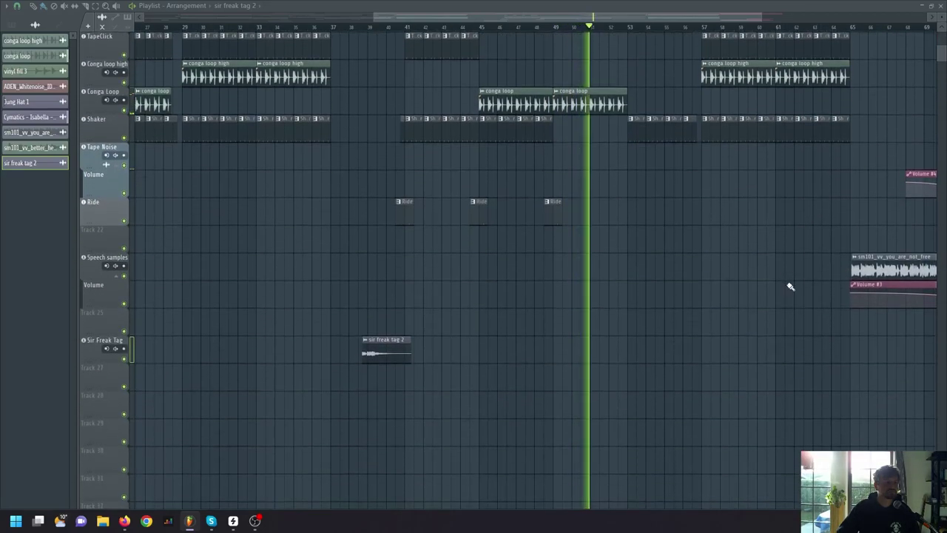
{"action": "scroll", "coordinate": [840, 306], "scroll_direction": "up", "scroll_amount": 6}
{"action": "scroll", "coordinate": [874, 244], "scroll_direction": "up", "scroll_amount": 8}
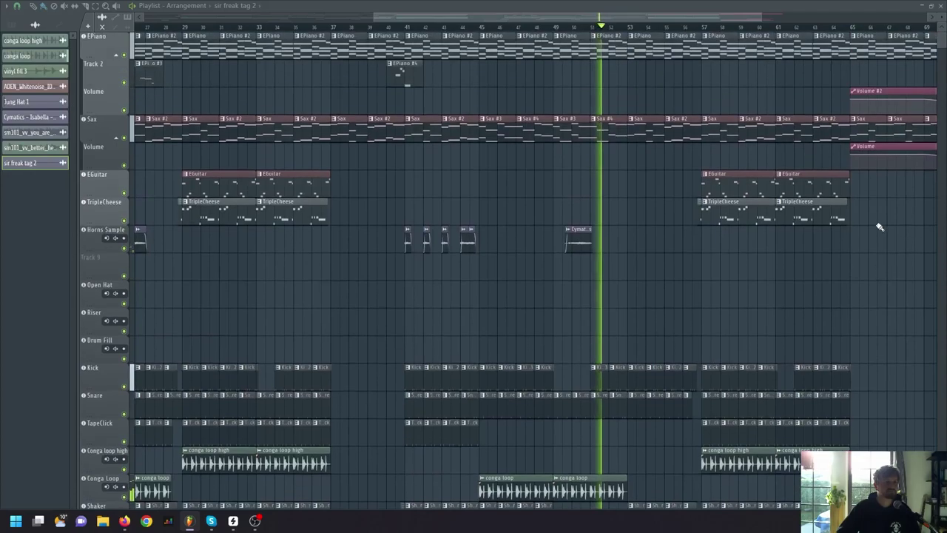
Step: Follow playback into the outro after bar 65, examining its speech sample and the fading volume automation clips
{"action": "left_click_drag", "start_coordinate": [628, 21], "coordinate": [686, 21]}
{"action": "scroll", "coordinate": [870, 256], "scroll_direction": "down", "scroll_amount": 6}
{"action": "scroll", "coordinate": [870, 256], "scroll_direction": "down", "scroll_amount": 2}
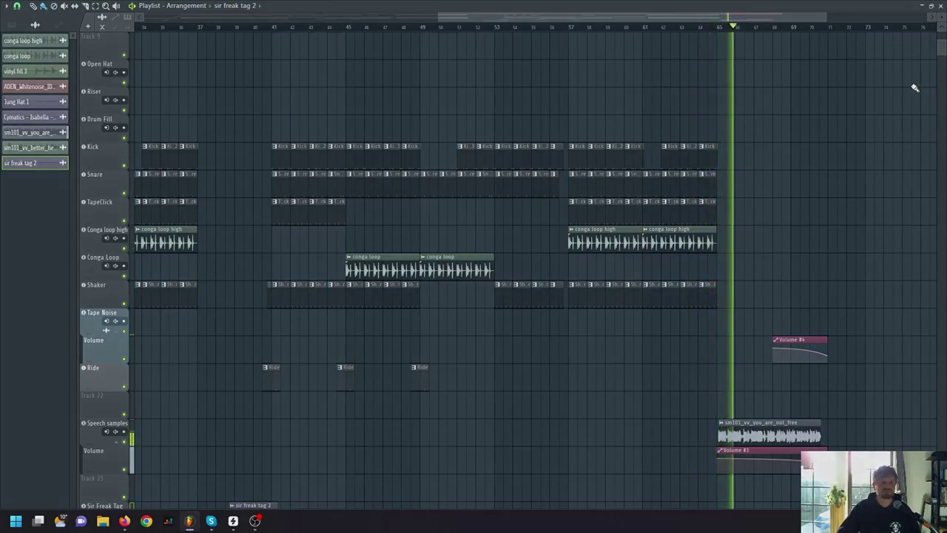
{"action": "scroll", "coordinate": [896, 222], "scroll_direction": "down", "scroll_amount": 4}
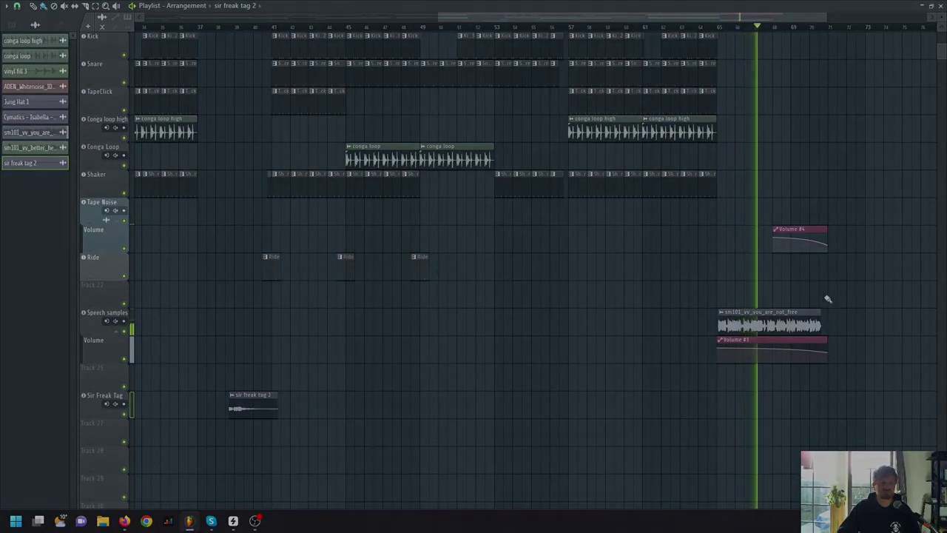
Step: View the channel settings of the sm101_vv_you_are_not_free speech sample, close them and bring up the mixer
{"action": "double_click", "coordinate": [780, 315]}
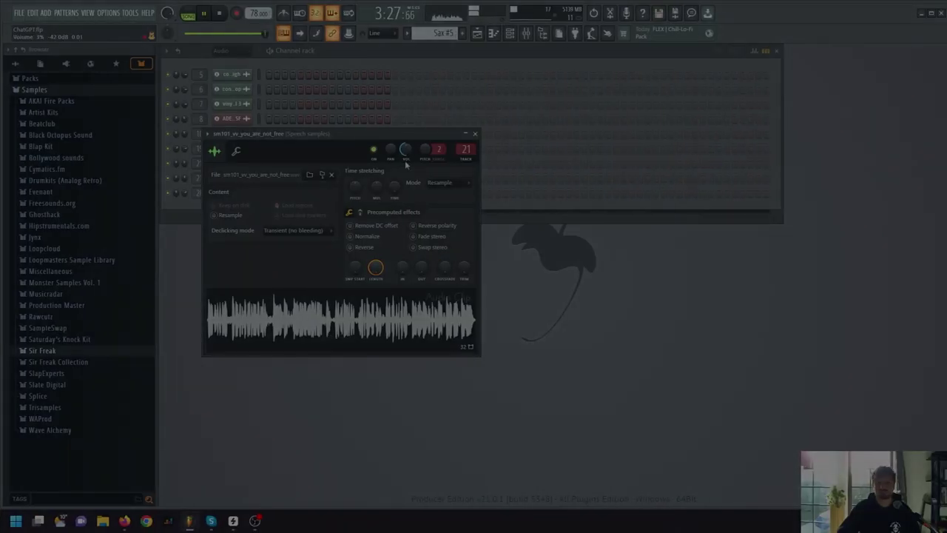
{"action": "left_click_drag", "start_coordinate": [347, 133], "coordinate": [394, 236]}
{"action": "left_click", "coordinate": [519, 230]}
{"action": "key", "text": "F9"}
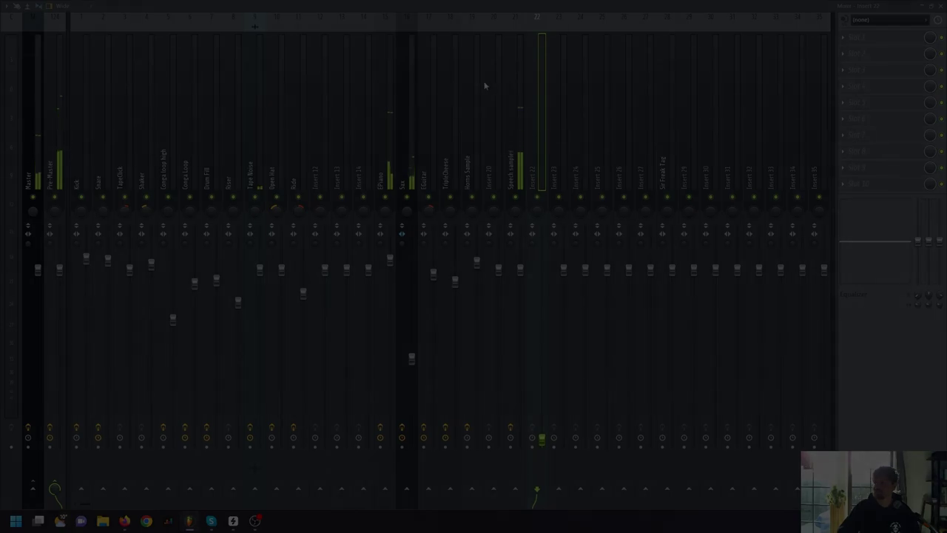